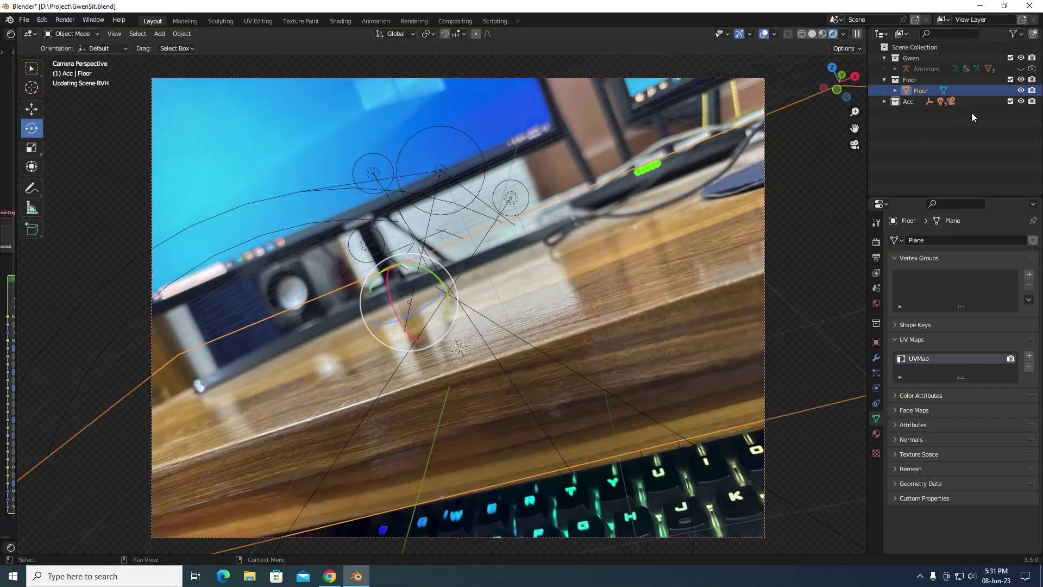
Step: Hide the Acc collection and turn off Shadow Catcher in the Floor object's visibility settings
left_click(876, 257)
left_click(876, 241)
left_click(876, 322)
scroll(934, 488, "down", 7)
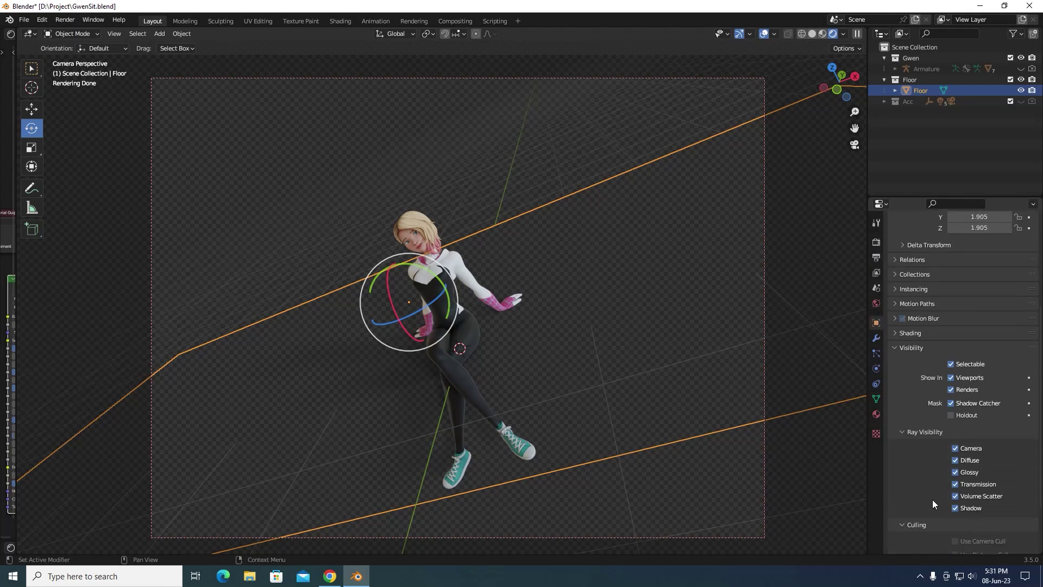
left_click(950, 403)
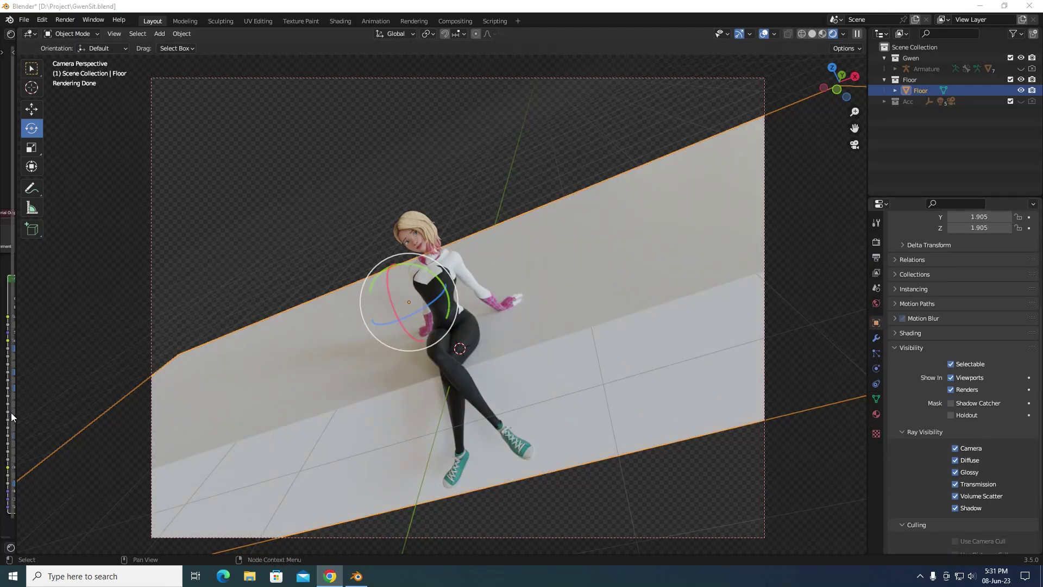
Step: Connect the textured Principled BSDF to the Surface of the Floor's Material Output and save the file
left_click_drag(16, 399, 334, 399)
left_click_drag(123, 221, 142, 231)
key("ctrl+s")
left_click(705, 314)
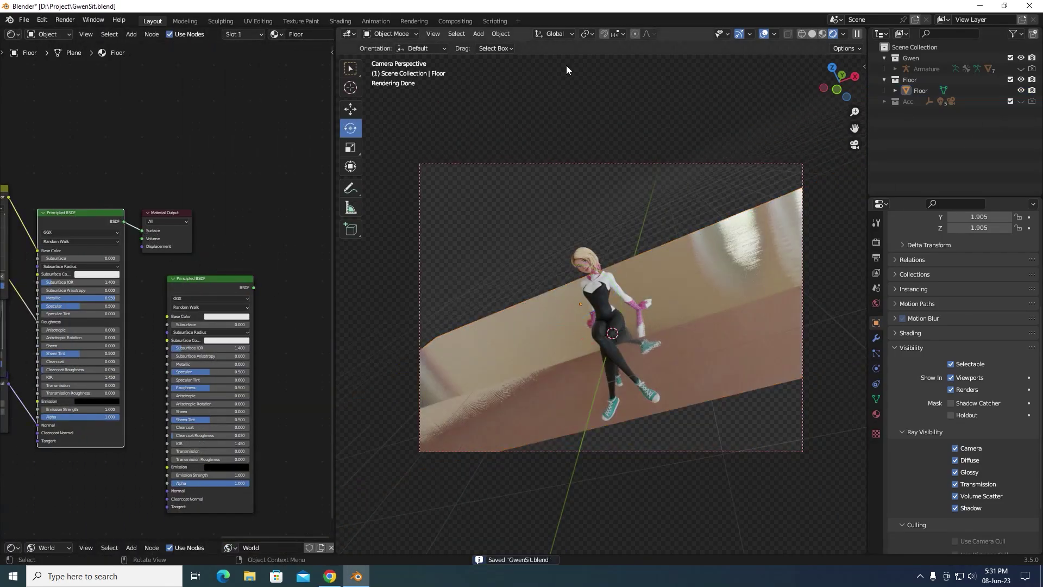
Step: Enable the Direct, Indirect and Color glossy light passes for the view layer and save the file
left_click(876, 256)
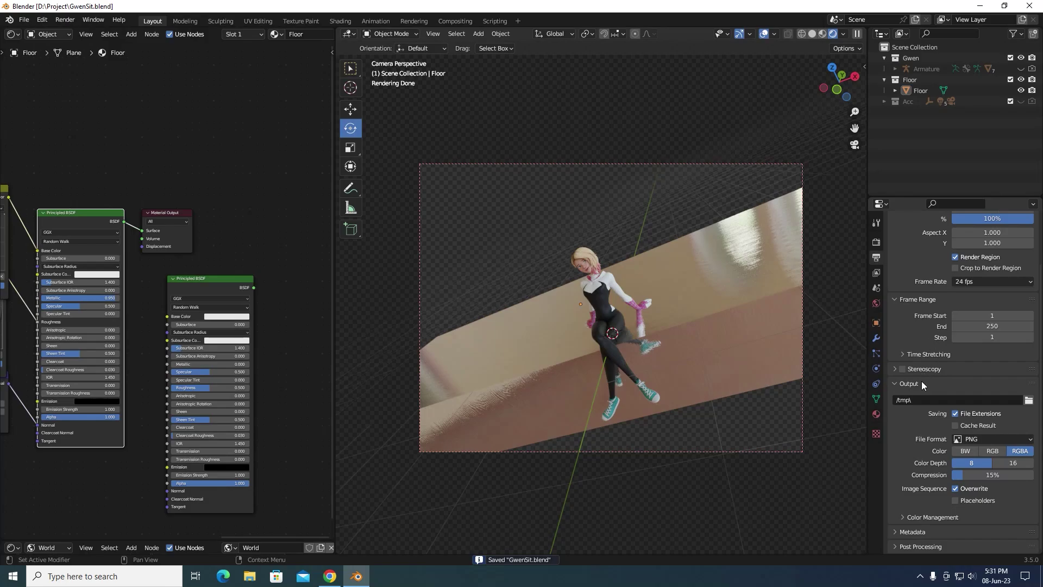
left_click(877, 272)
left_click(970, 474)
key("ctrl+s")
Step: Switch the viewport to solid shading and render the image
key("z")
left_click(780, 288)
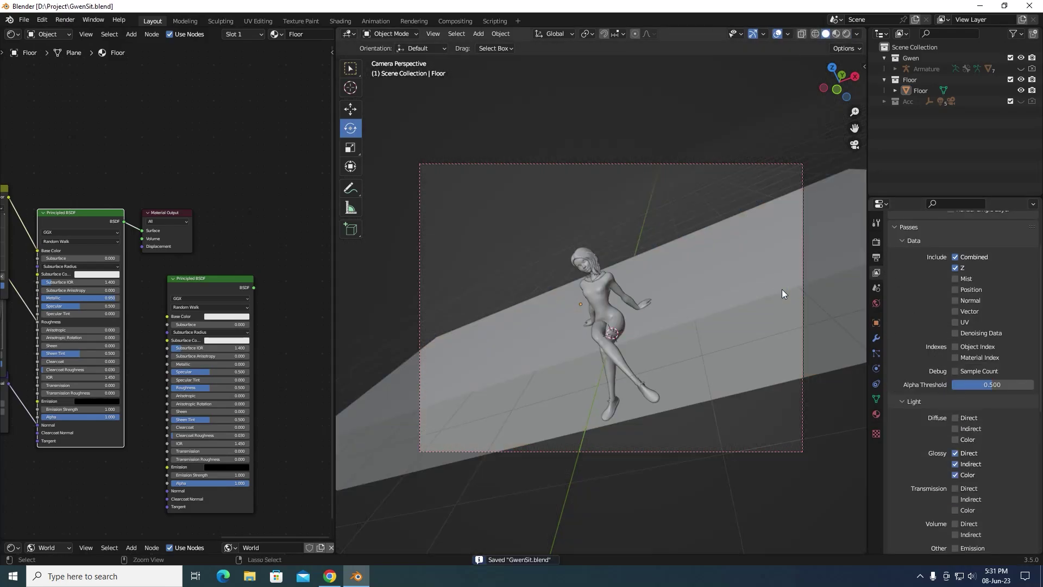
key("F12")
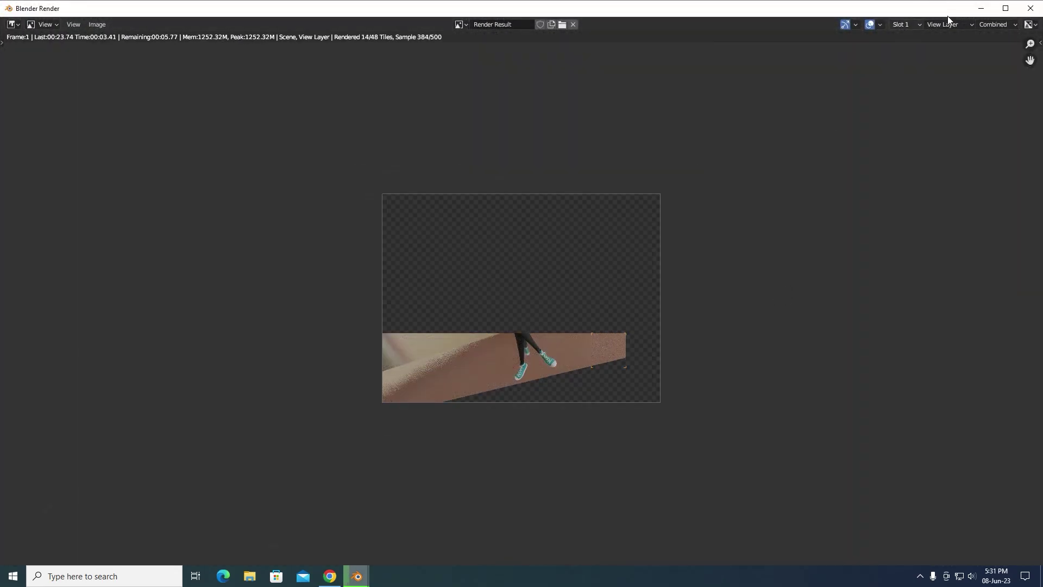
scroll(690, 245, "up", 3)
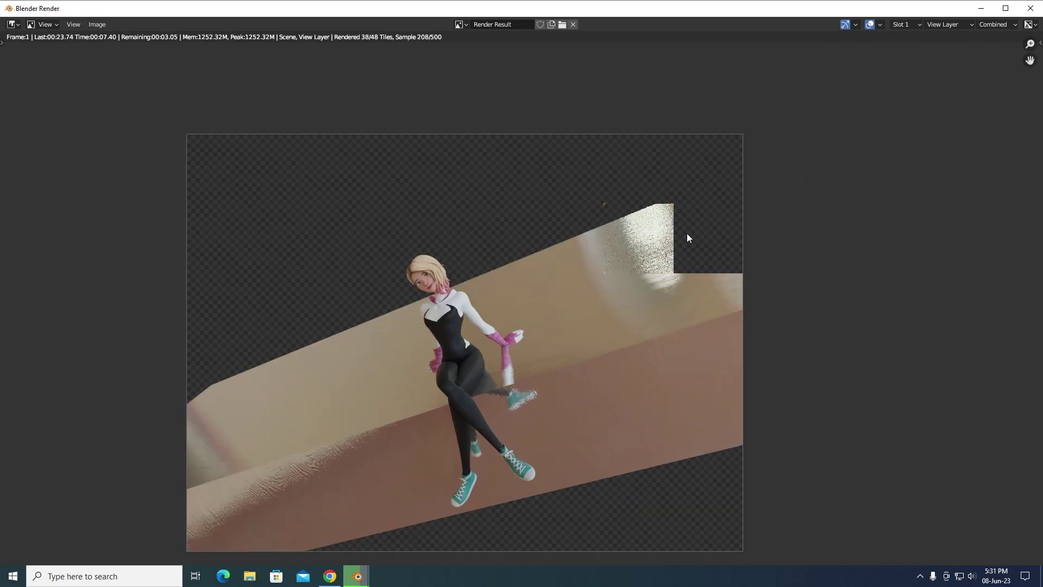
Step: Examine the GlossInd, GlossCol and GlossDir passes of the finished render, ending on the GlossInd pass
left_click(992, 24)
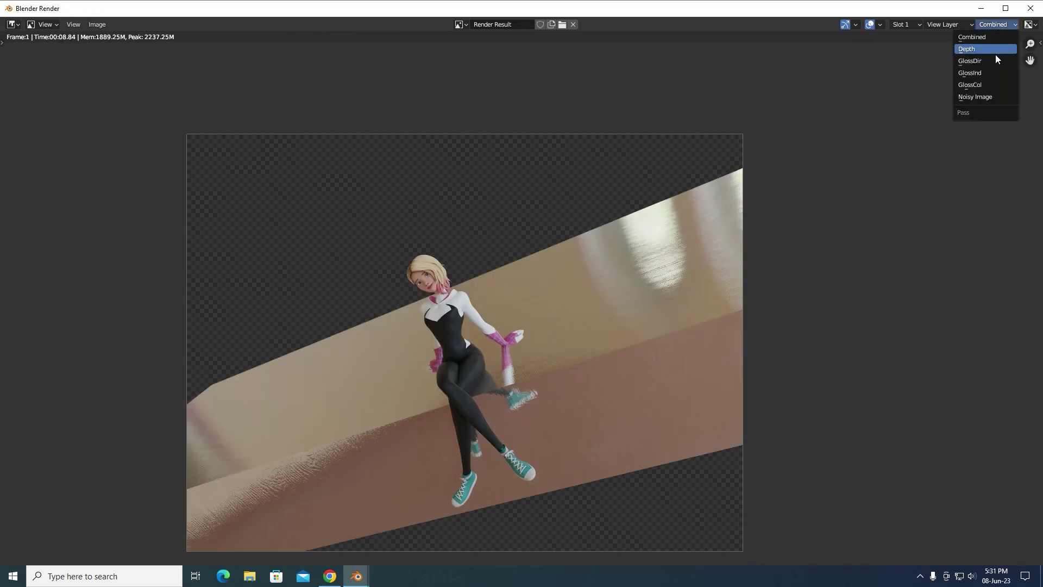
left_click(990, 73)
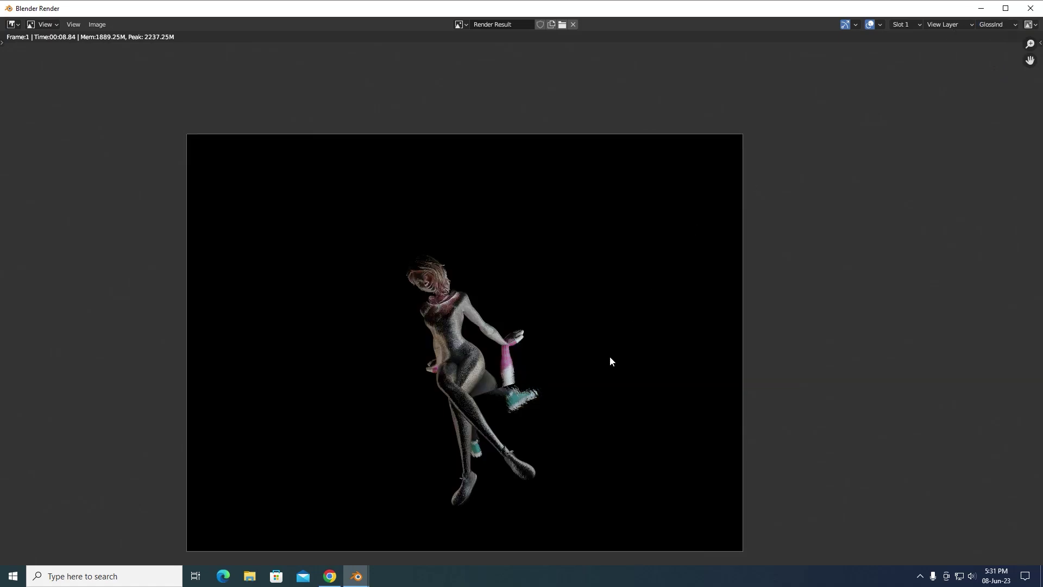
scroll(617, 275, "up", 4)
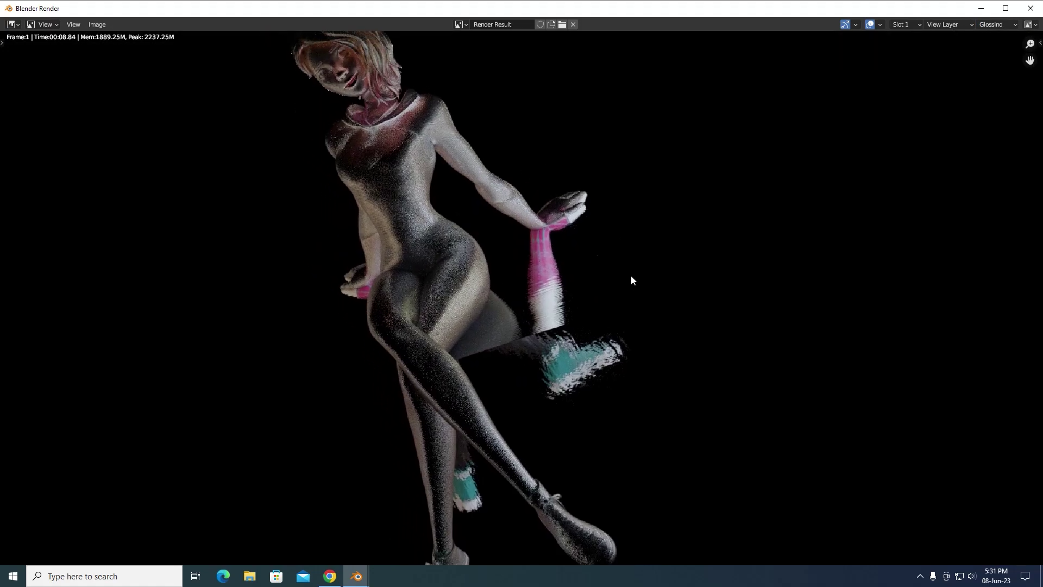
left_click(989, 27)
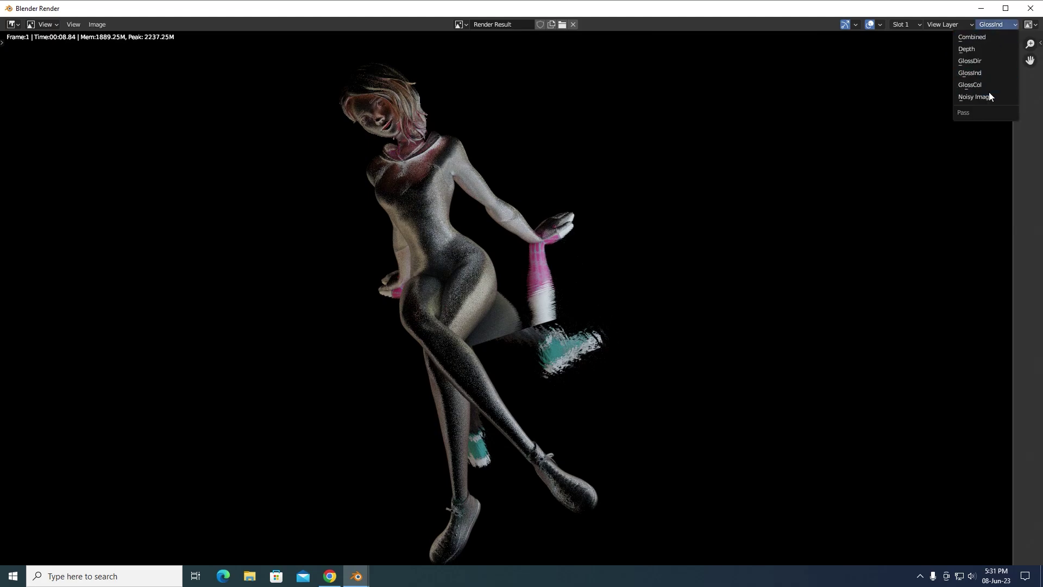
left_click(985, 85)
left_click(995, 26)
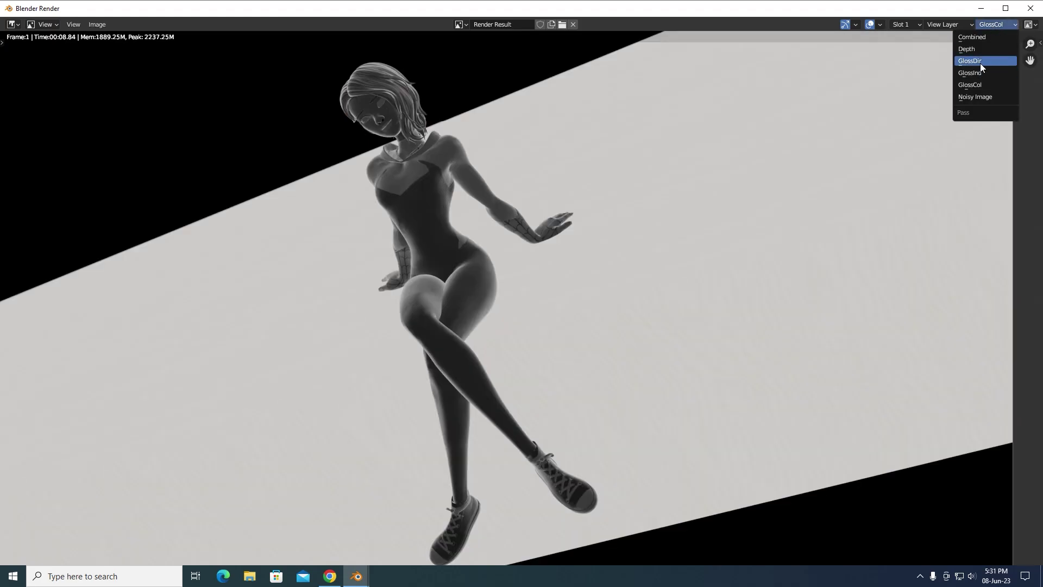
left_click(980, 62)
left_click(1002, 24)
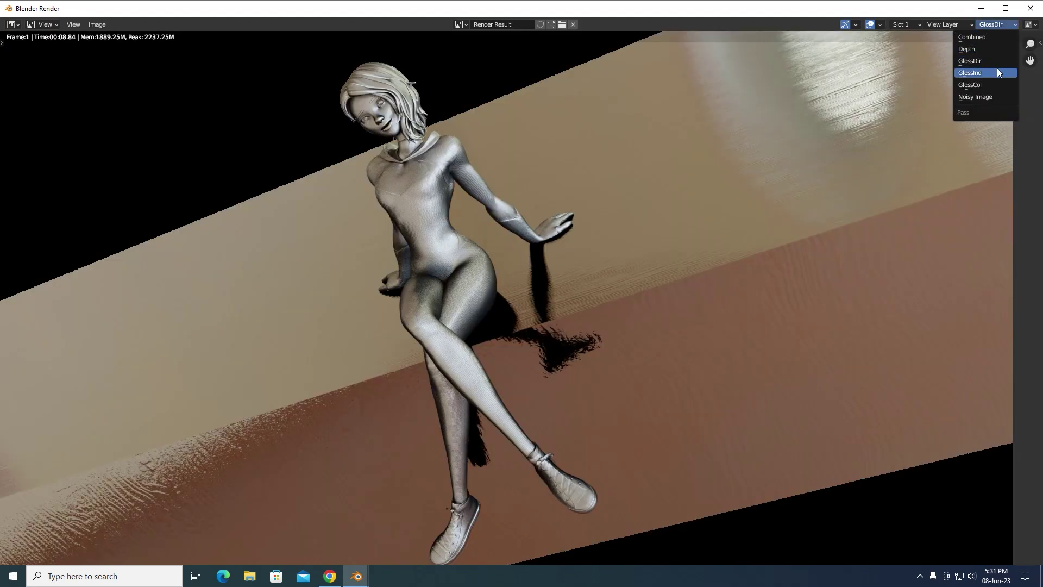
left_click(995, 72)
scroll(548, 312, "up", 3)
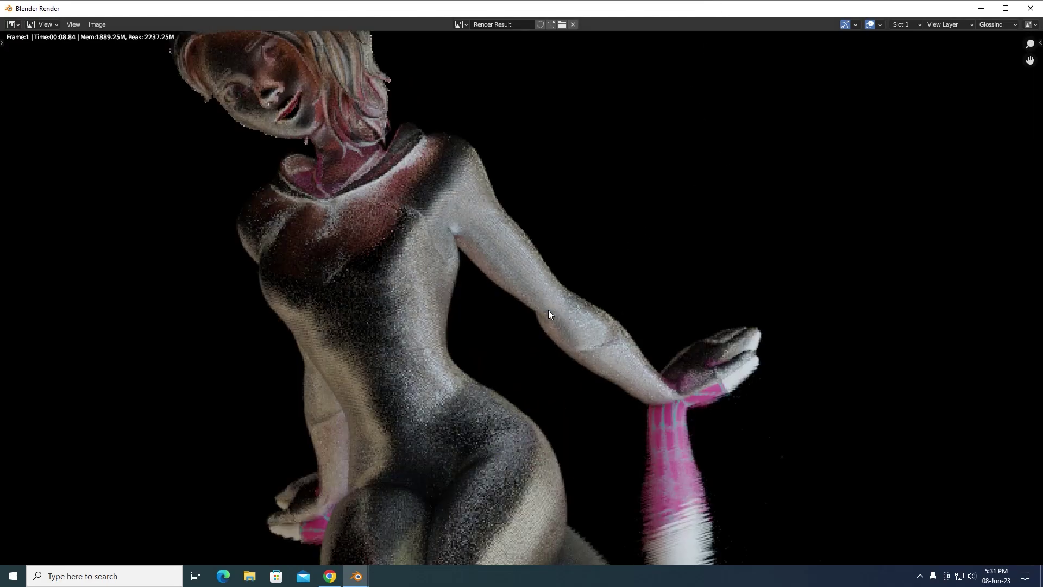
key("Home")
middle_click_drag(566, 347, 566, 315)
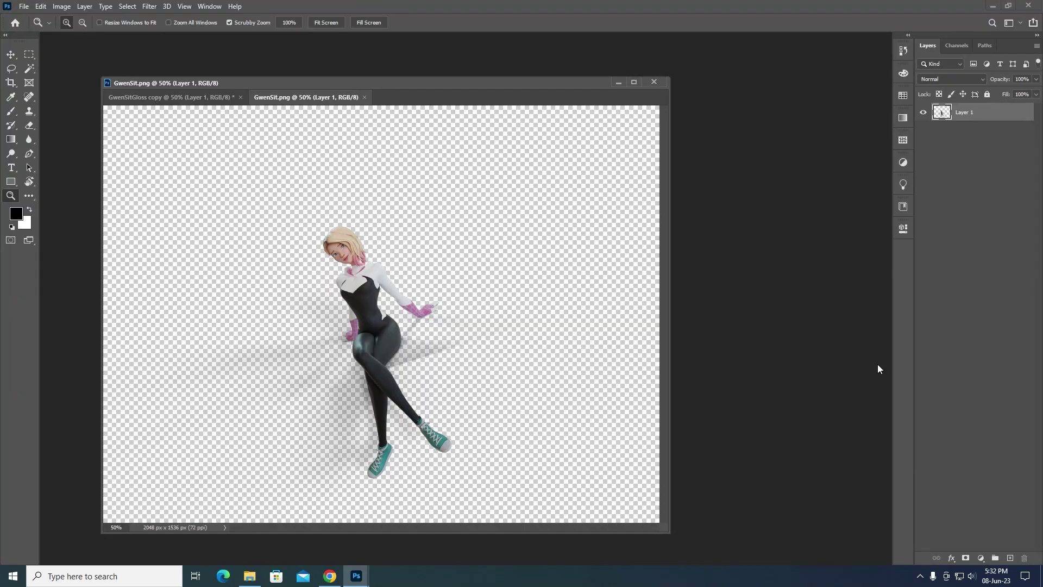
Step: In Photoshop, add a black-filled layer to GwenSit.png, copy both layers into GwenSitGloss copy, and close GwenSit.png without saving
left_click(1010, 557)
key("alt+BackSpace")
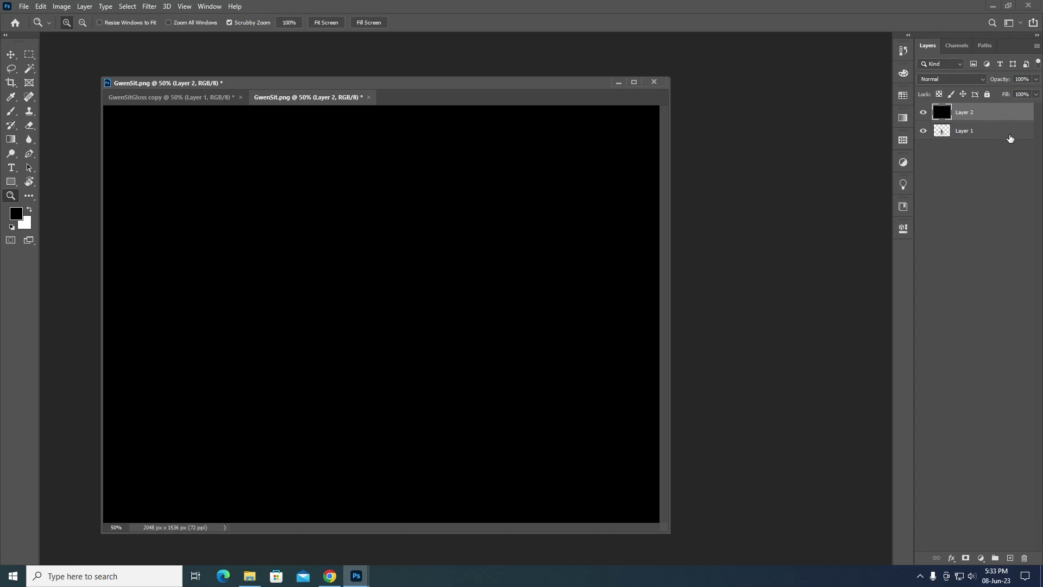
left_click(973, 130, "shift")
key("v")
left_click_drag(337, 98, 539, 376)
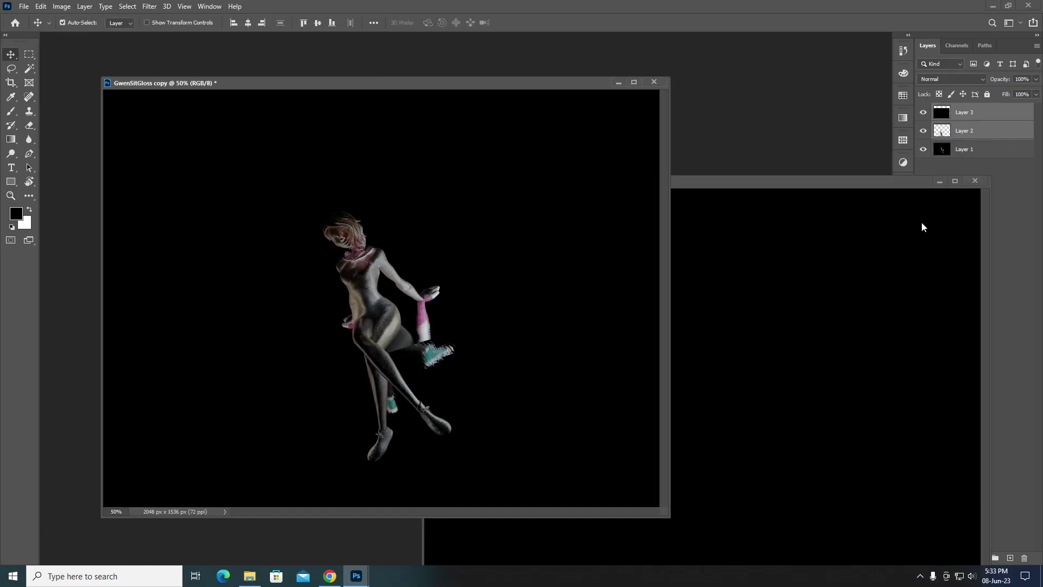
left_click(974, 182)
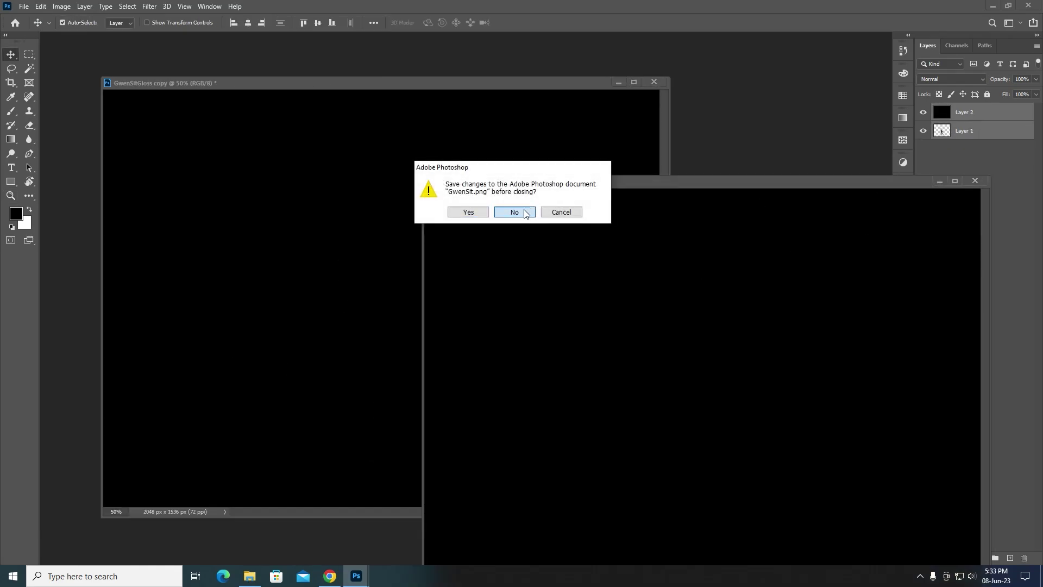
left_click(514, 212)
Step: Align the copied layers with the gloss render and delete the black-filled layer
left_click_drag(313, 215, 538, 172)
left_click_drag(452, 234, 324, 187)
left_click(993, 112)
key("Delete")
left_click(922, 131)
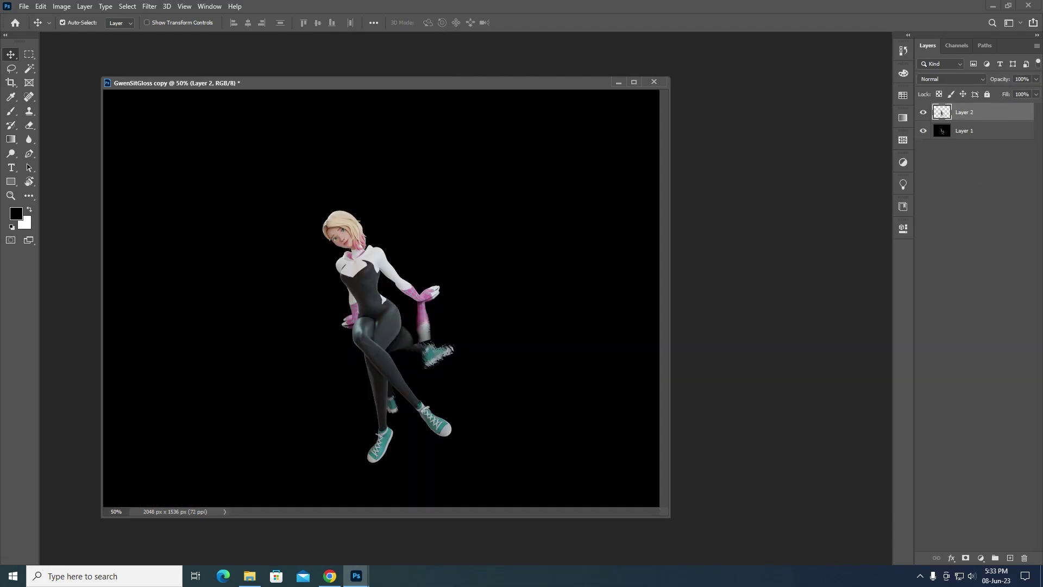
Step: Place the IMG_7369 desk photo in the document as the bottommost layer and rasterize it
left_click_drag(744, 113, 456, 206)
key("Return")
left_click_drag(981, 119, 1001, 159)
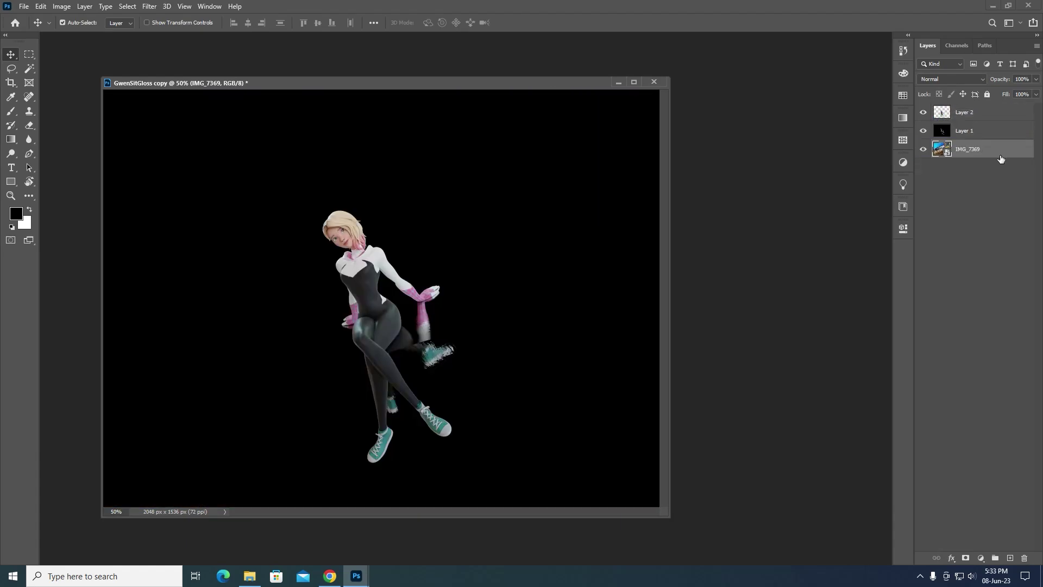
double_click(1004, 156)
left_click(960, 245)
key("b")
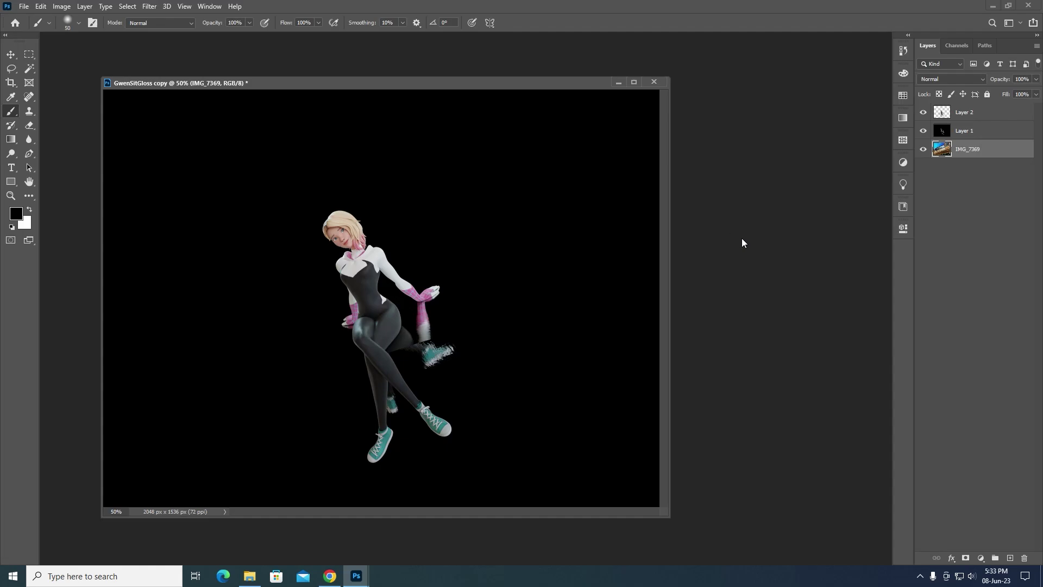
Step: Hide Layer 1, which holds the gloss render, so the desk photo shows behind the character
key("v")
left_click_drag(963, 135, 939, 132)
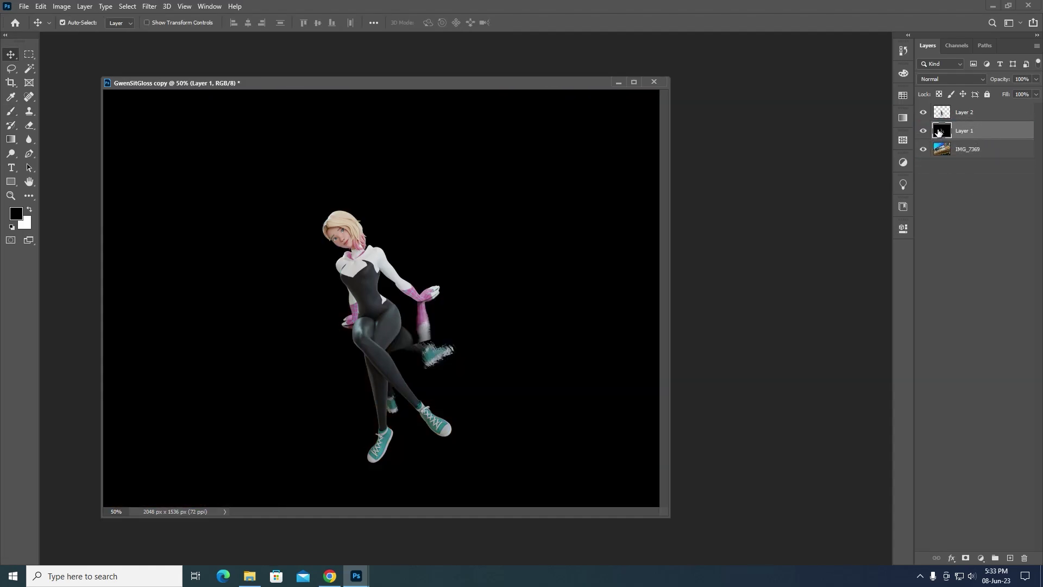
left_click(922, 130)
mouse_move(994, 115)
left_mouse_down()
mouse_move(994, 145)
mouse_move(990, 131)
left_mouse_up()
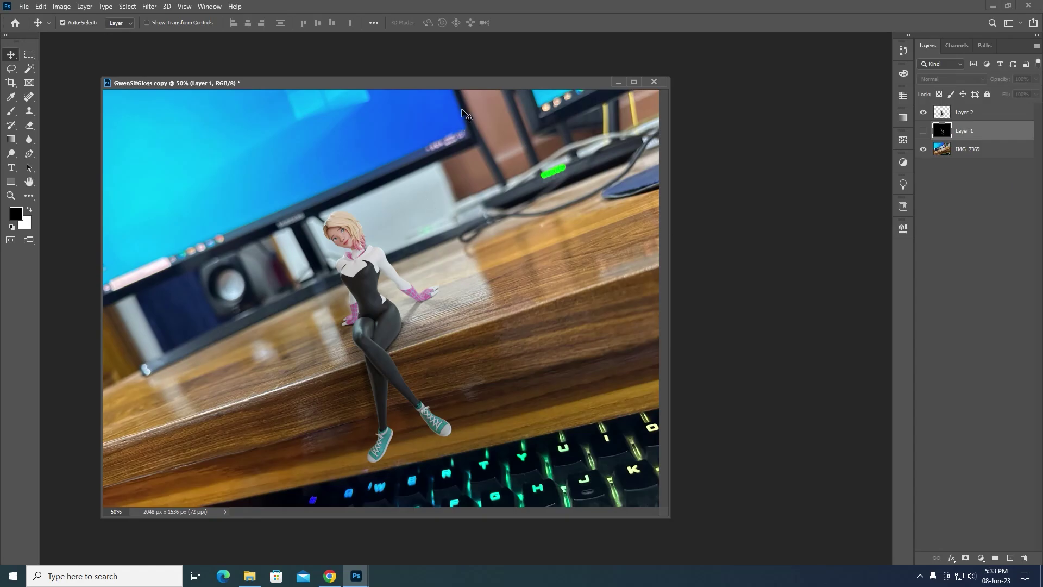
left_click_drag(454, 82, 486, 77)
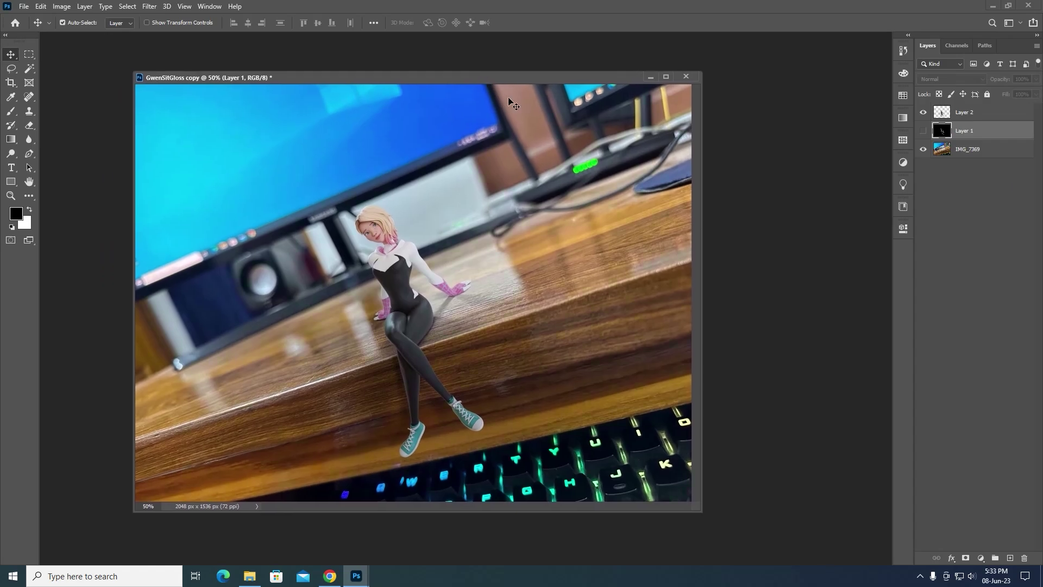
Step: Add a new empty layer and place it directly below the character's Layer 2
left_click(978, 147)
left_click(1010, 558)
left_click_drag(978, 147, 979, 130)
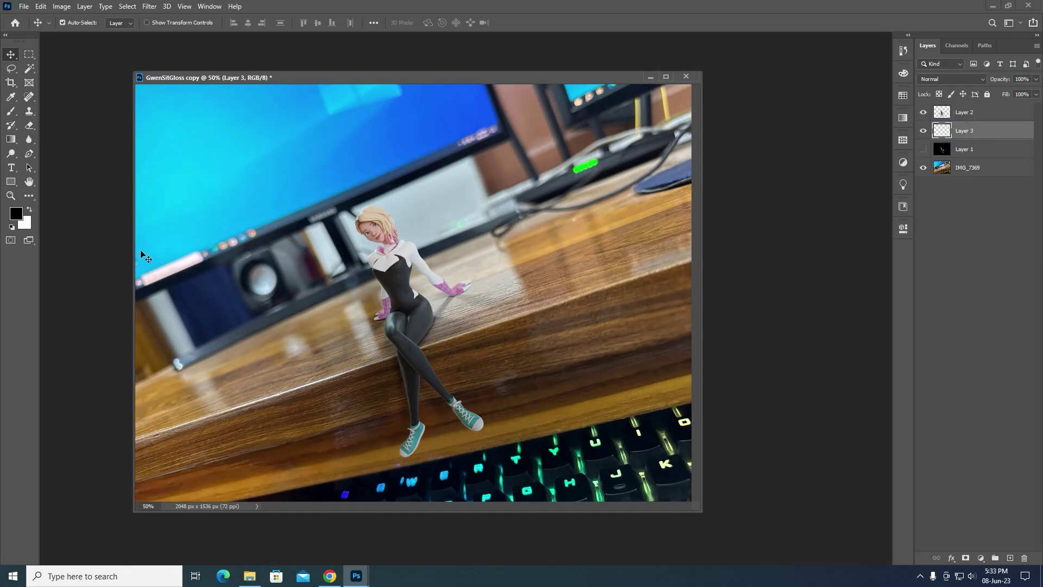
Step: Paint a black contact shadow on Layer 3 under the character's outstretched hand, using a reduced brush size
key("b")
key("f")
scroll(537, 337, "up", 5, "alt")
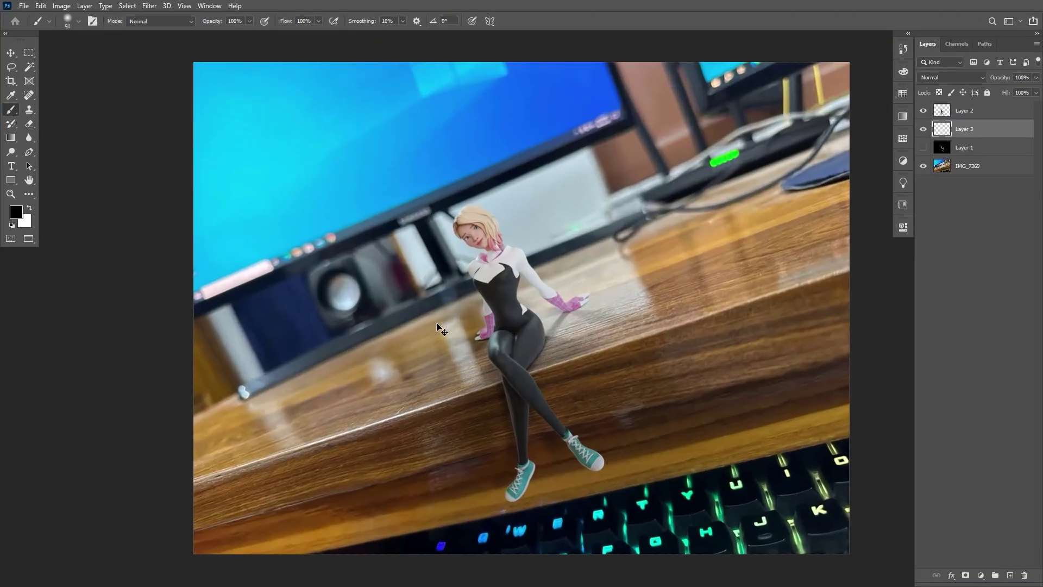
key("f")
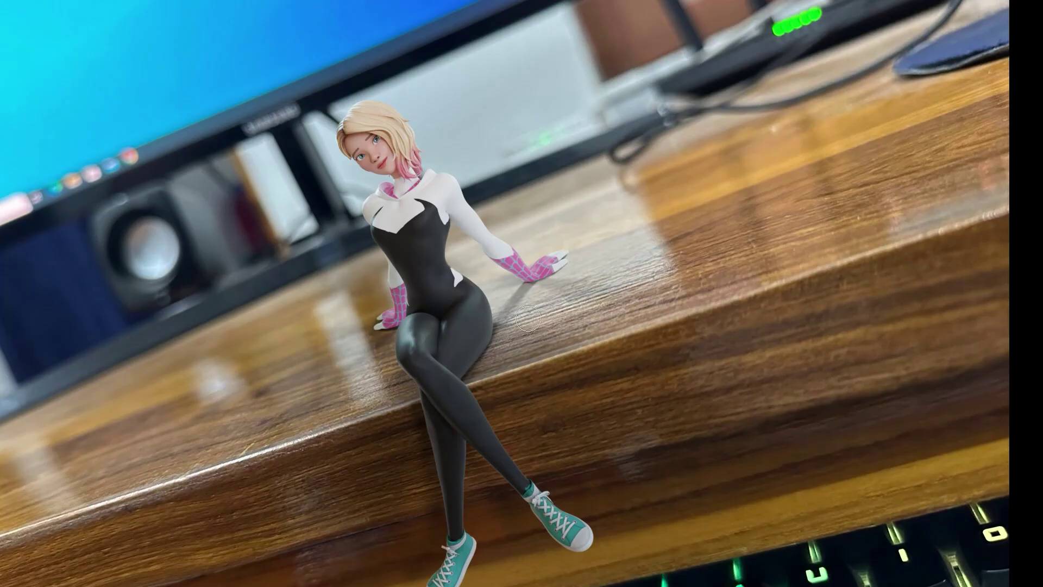
key("f")
key("f")
scroll(554, 320, "up", 8, "alt")
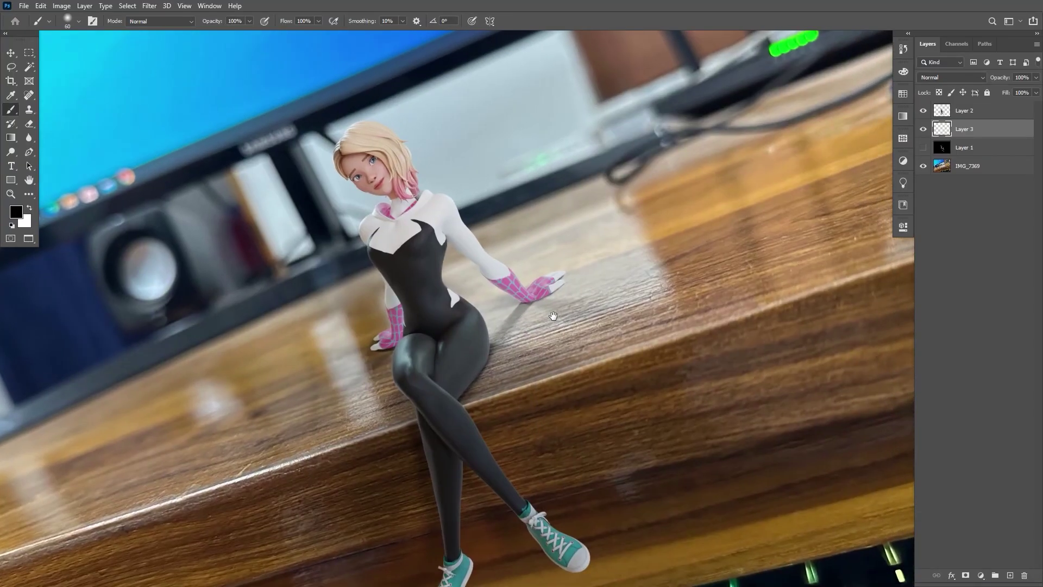
key("bracketleft")
key("bracketleft")
key("bracketleft")
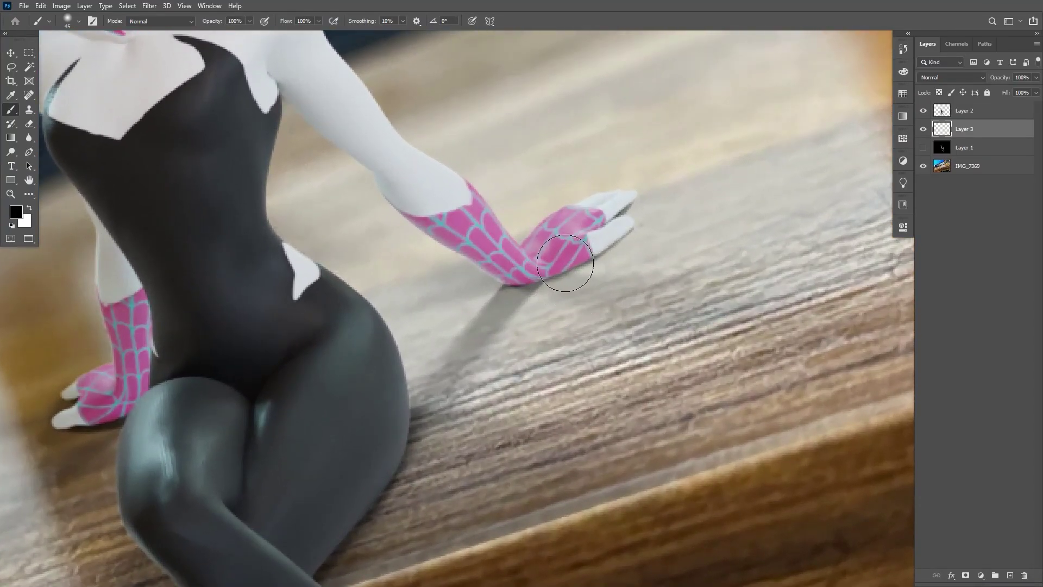
mouse_move(519, 276)
left_mouse_down()
mouse_move(571, 262)
mouse_move(601, 227)
mouse_move(601, 209)
mouse_move(612, 213)
mouse_move(554, 263)
mouse_move(645, 141)
left_mouse_up()
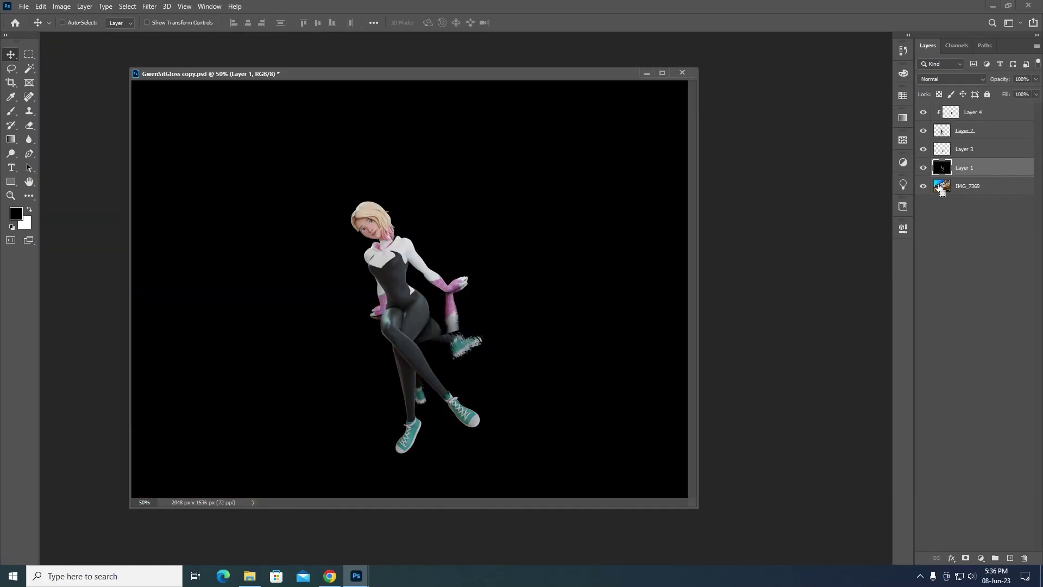
Step: Duplicate Layer 1 with the original kept hidden, and set the copy's blend mode to Screen
left_click_drag(941, 188, 941, 181, "alt")
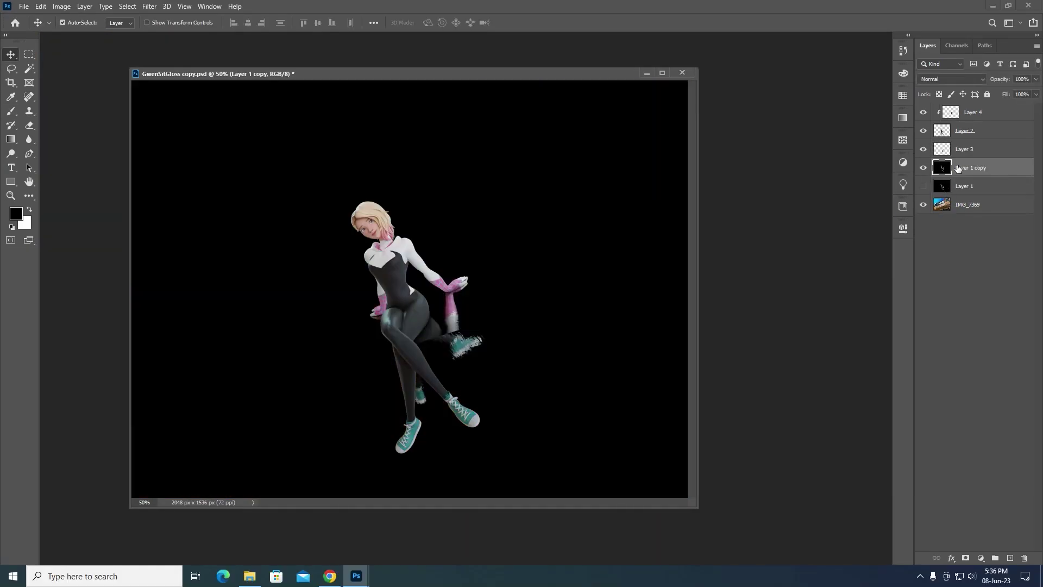
left_click(959, 79)
scroll(959, 79, "down", 4)
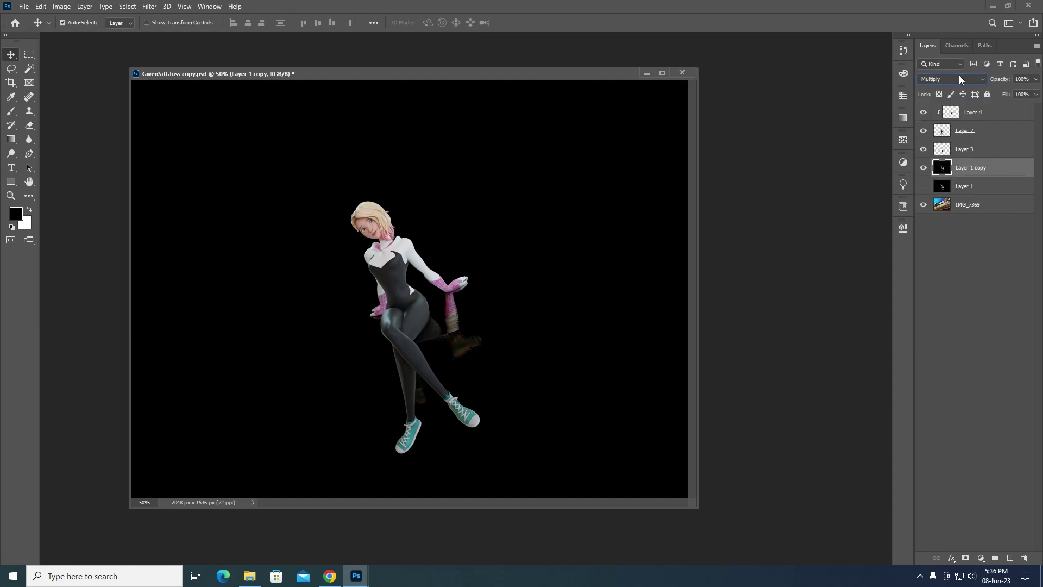
scroll(959, 78, "down", 2)
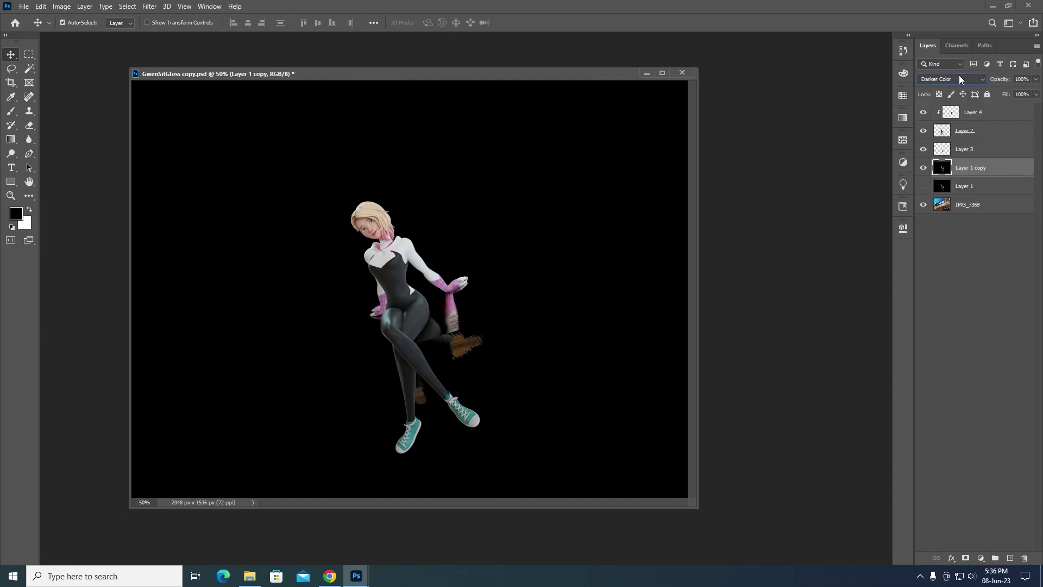
left_click(960, 79)
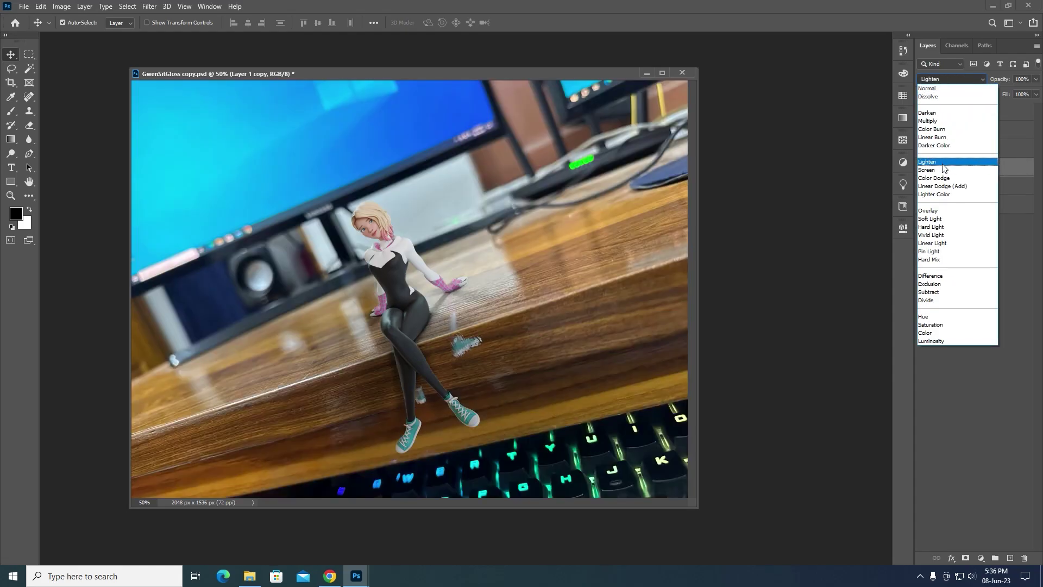
left_click(943, 170)
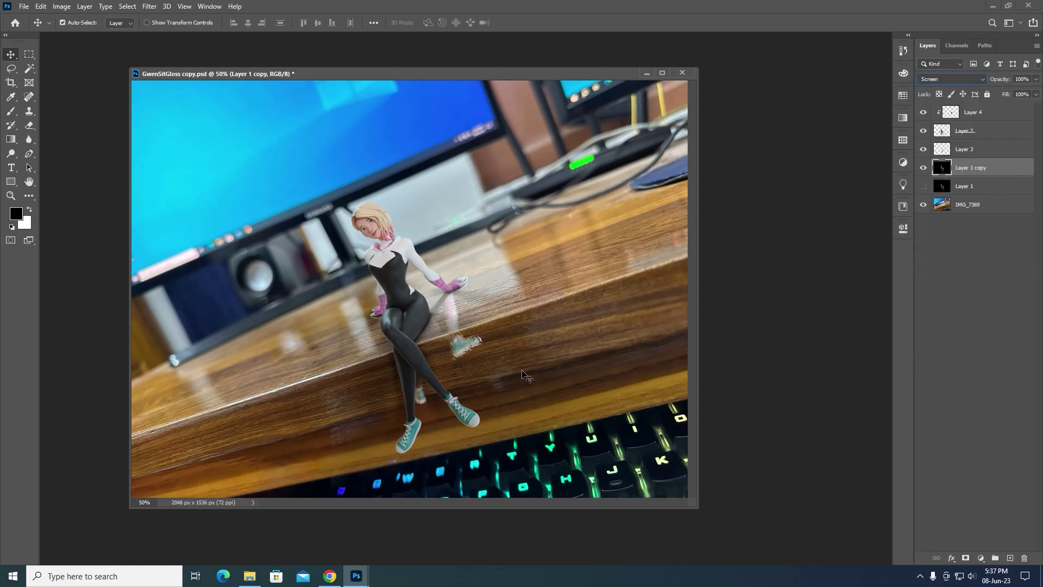
Step: Convert Layer 1 copy to a smart object and apply a Gaussian Blur filter that softens the reflections
right_click(983, 173)
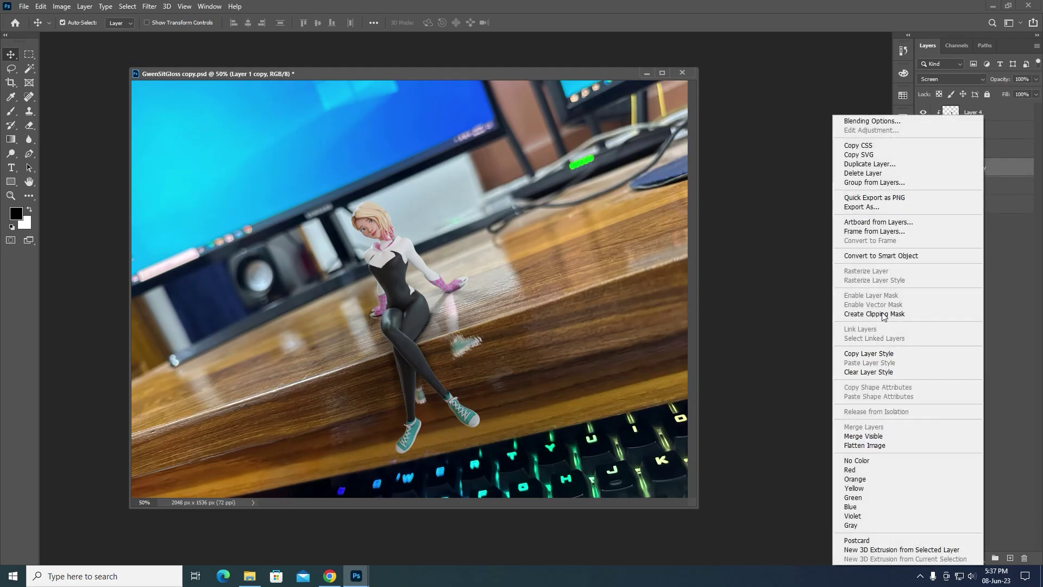
left_click(873, 259)
left_click(156, 7)
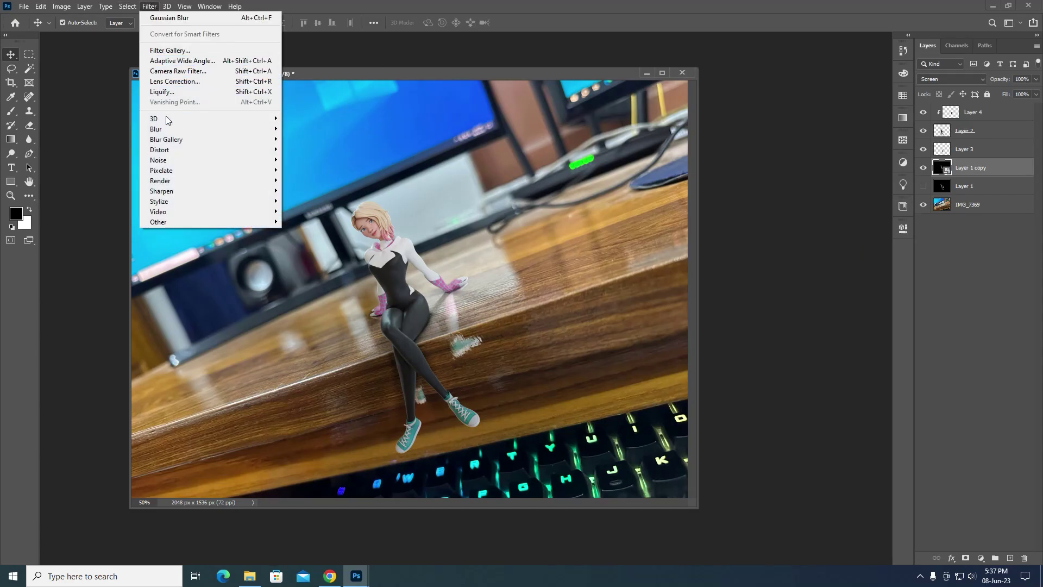
mouse_move(168, 132)
left_click(310, 170)
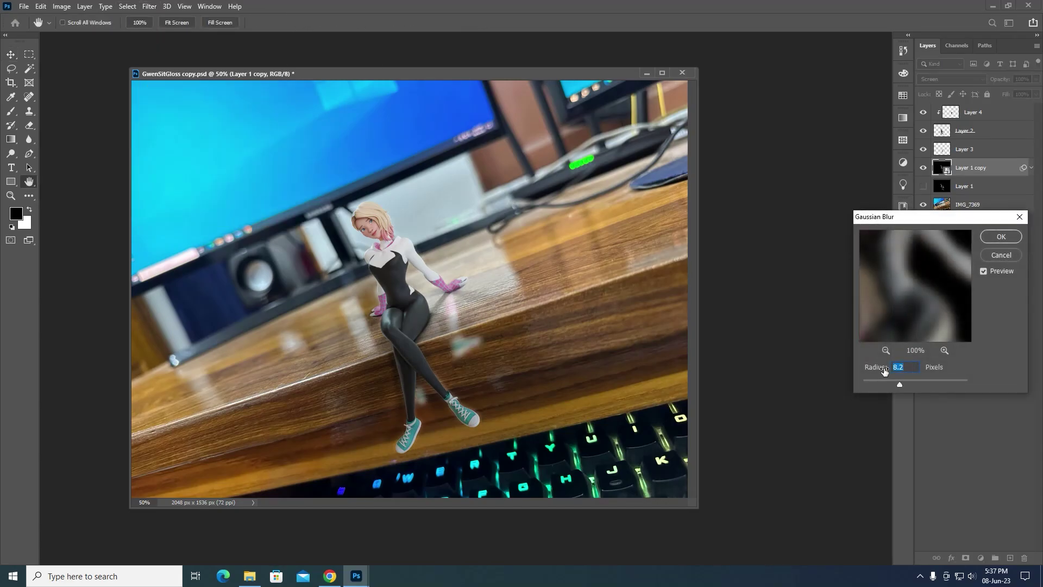
left_click_drag(897, 380, 884, 383)
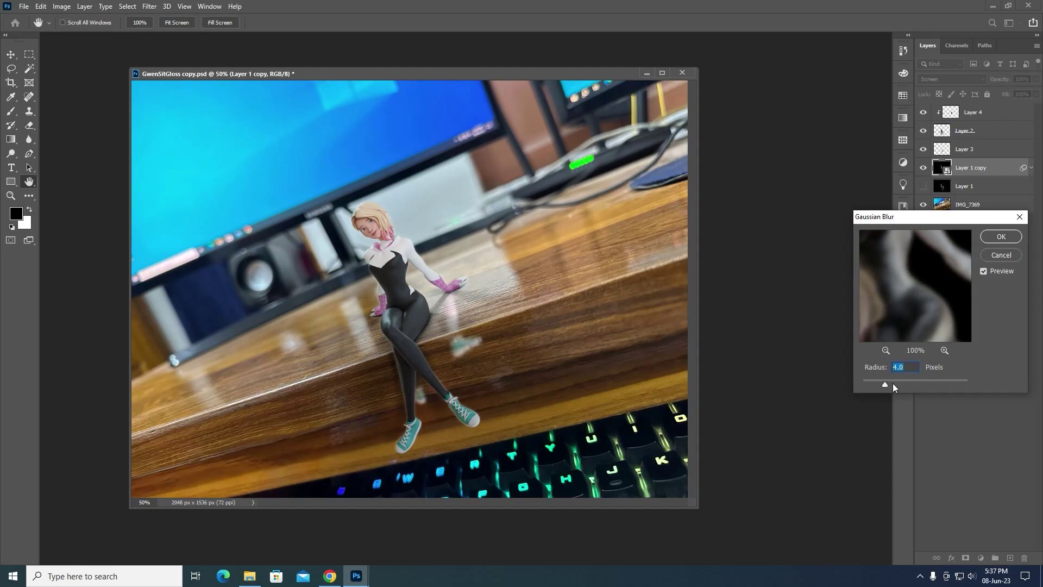
left_click_drag(883, 382, 896, 382)
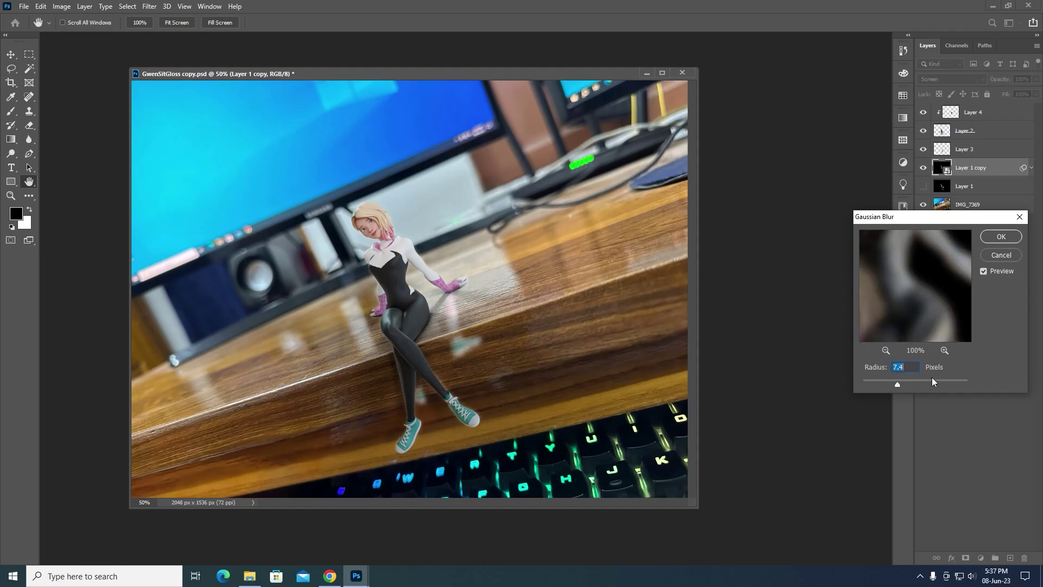
left_click(923, 381)
left_click_drag(907, 383, 905, 386)
key("Return")
Step: Erase part of the blur over the character's legs on the smart filter mask, using an enlarged 175 px eraser
left_click(959, 185)
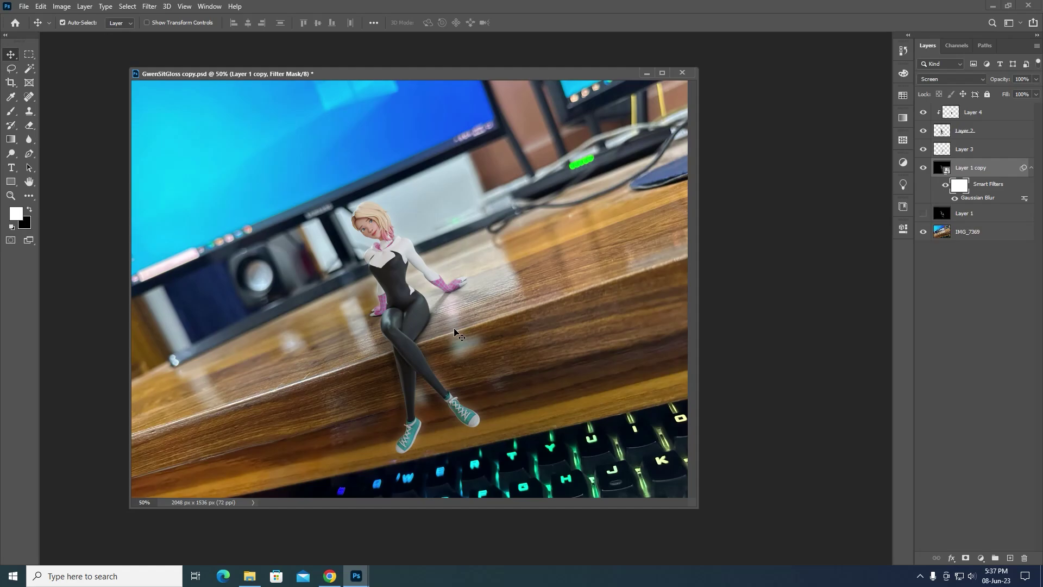
key("e")
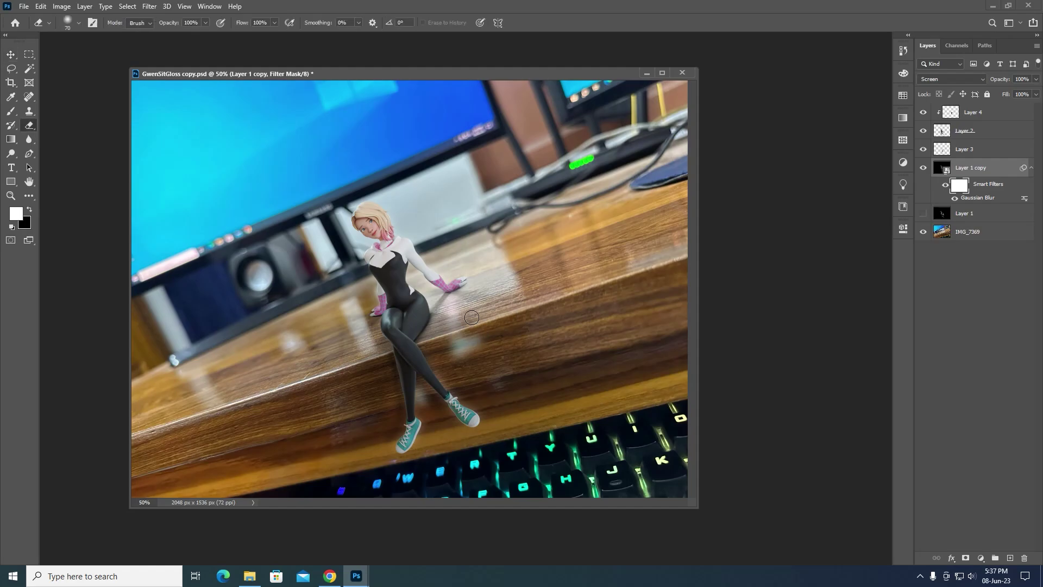
mouse_move(465, 311)
right_mouse_down("alt")
mouse_move(453, 314)
mouse_move(465, 300)
right_mouse_up("alt")
mouse_move(443, 414)
left_mouse_down()
mouse_move(399, 404)
mouse_move(401, 414)
mouse_move(382, 400)
mouse_move(438, 389)
mouse_move(419, 325)
left_mouse_up()
Step: Reopen the Gaussian Blur smart filter on Layer 1 copy and readjust its radius
double_click(977, 198)
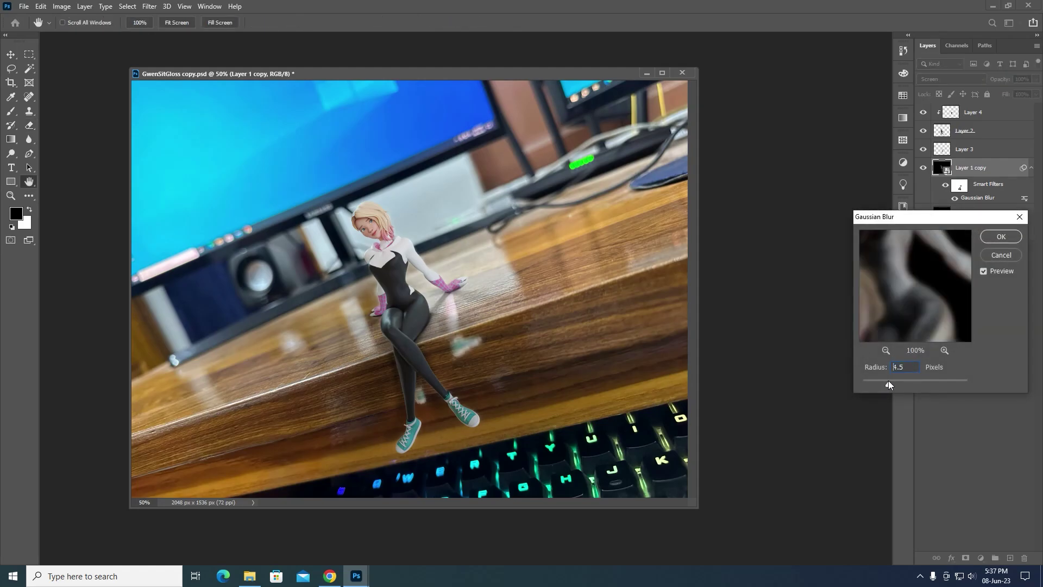
left_click_drag(889, 380, 896, 383)
key("Return")
Step: Reduce the opacity of Layer 1 copy to 47%
key("e")
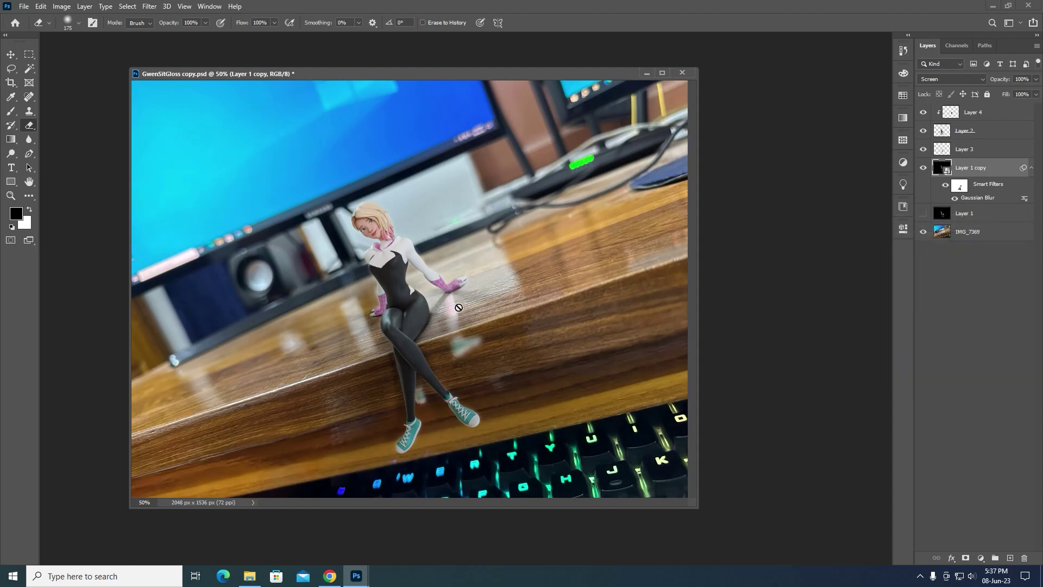
left_click(973, 289)
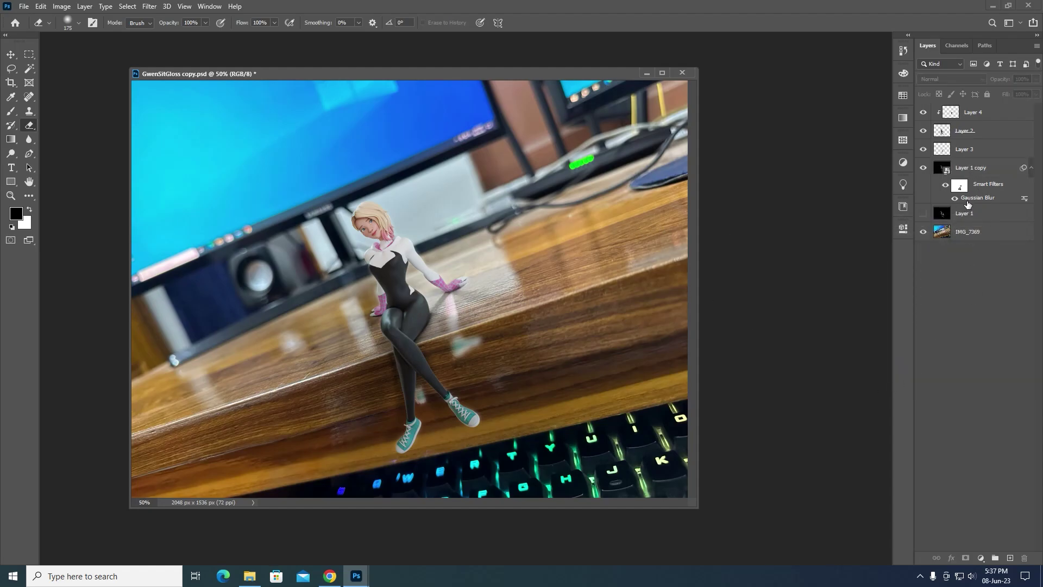
left_click(1000, 171)
left_click_drag(996, 79, 972, 89)
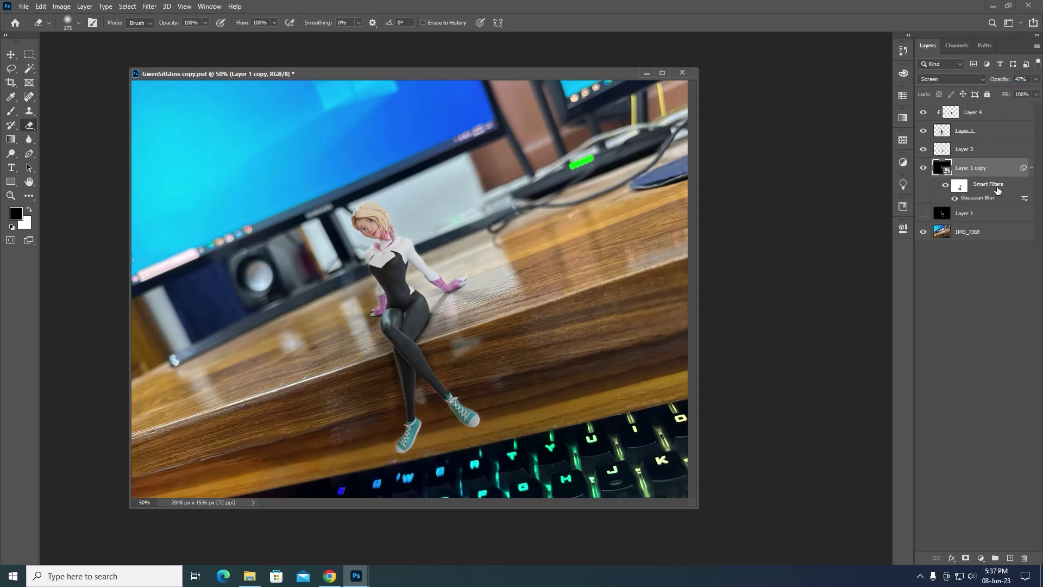
Step: Add a layer mask to Layer 1 copy, erase the reflections on the desk's front edge with a 300 px eraser, and raise the layer's opacity
left_click(965, 556)
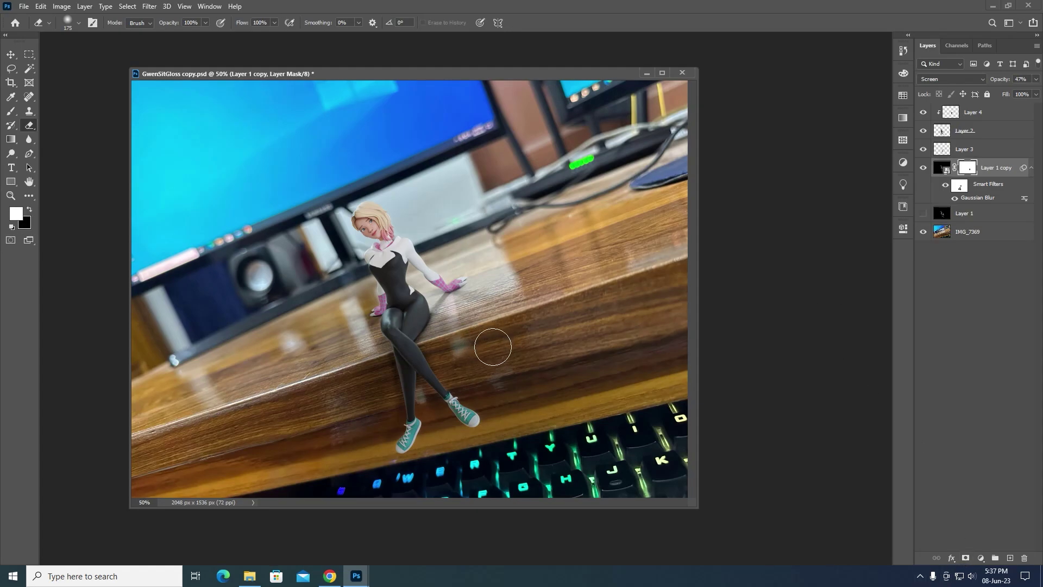
key("bracketright")
key("bracketright")
key("bracketright")
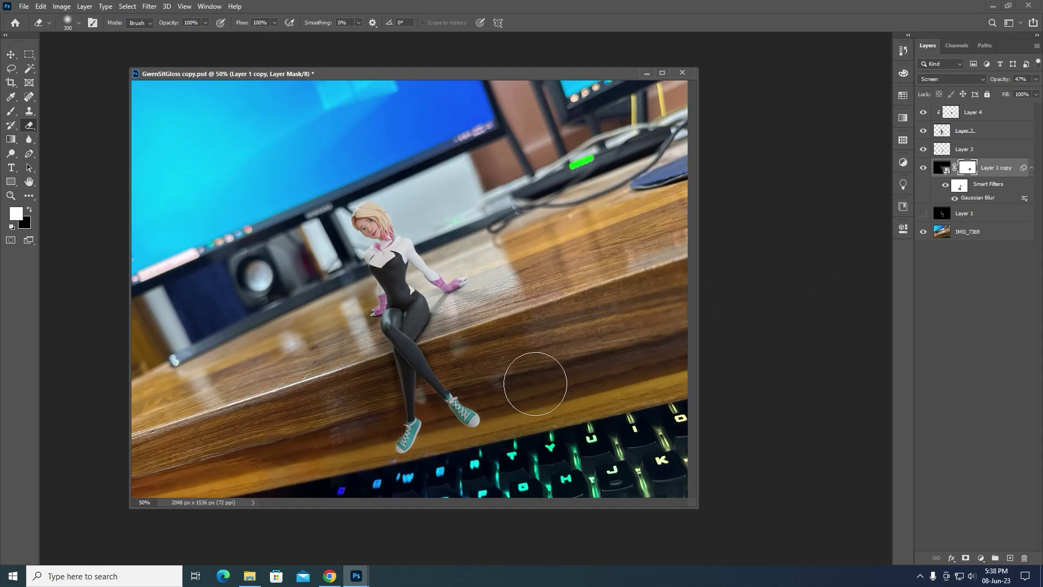
left_click_drag(1003, 79, 1010, 82)
left_click_drag(1005, 81, 1016, 82)
Step: Add a Curves adjustment layer above IMG_7369, lifting the highlights and slightly darkening the shadows of the desk photo
left_click(996, 233)
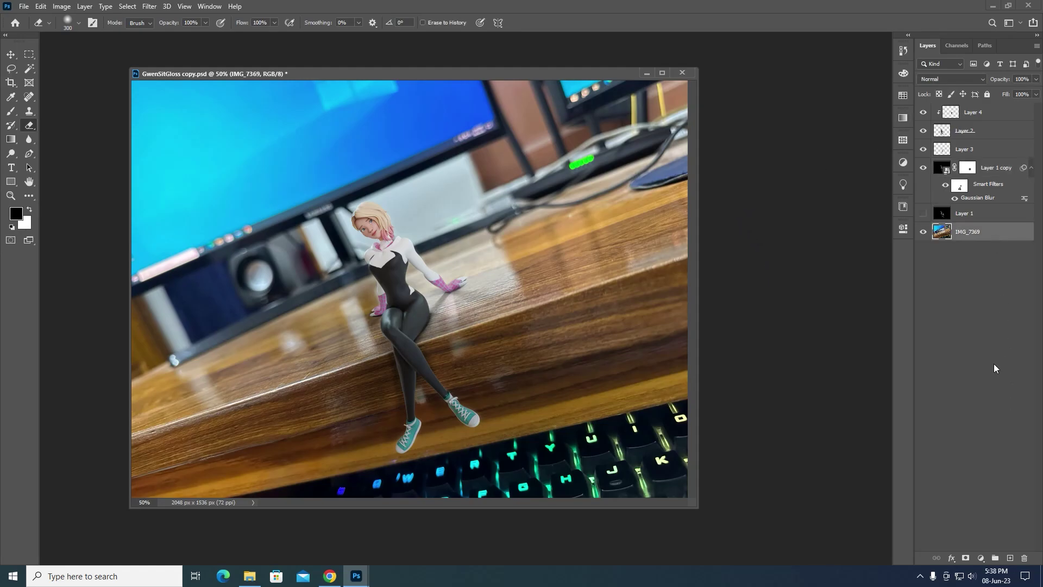
left_click(981, 558)
left_click(975, 419)
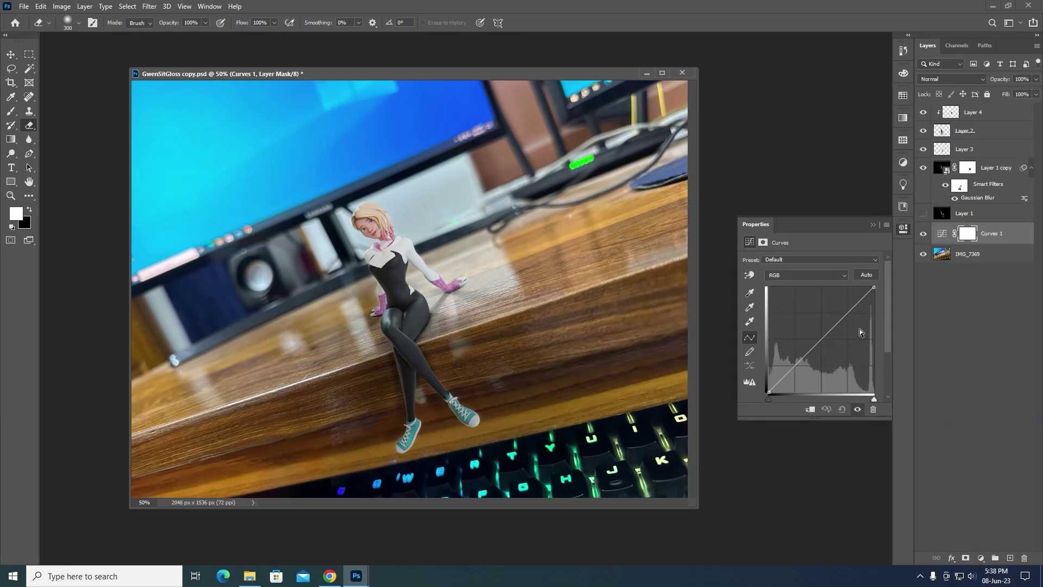
left_click_drag(836, 319, 856, 302)
key("v")
left_click(792, 369)
left_click(817, 345)
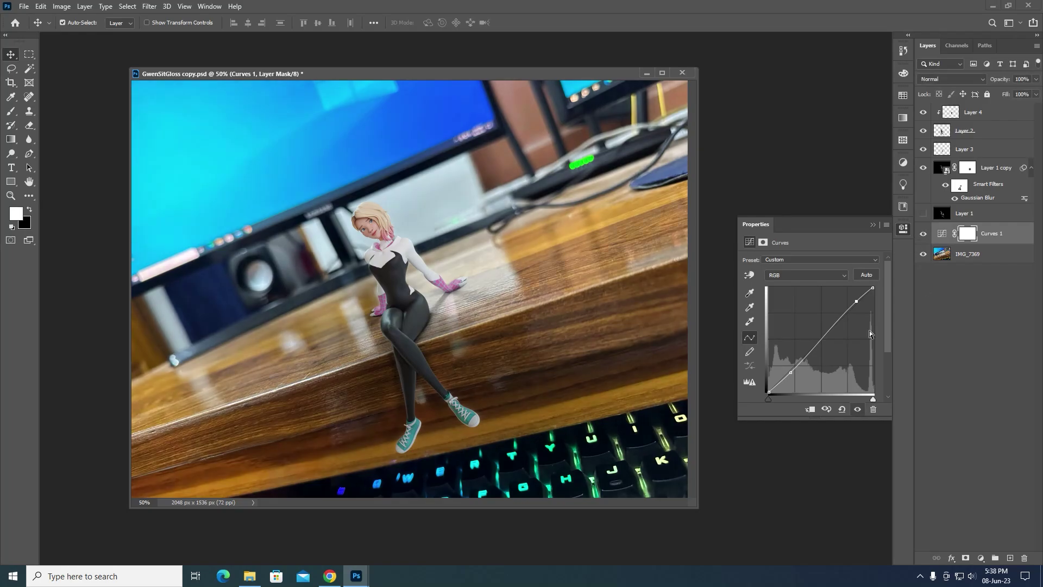
Step: Add a second Curves adjustment layer above Layer 4 and shape its curve into a contrast-boosting S
left_click(972, 171)
left_click(980, 558)
left_click(973, 419)
left_click_drag(845, 316, 873, 291)
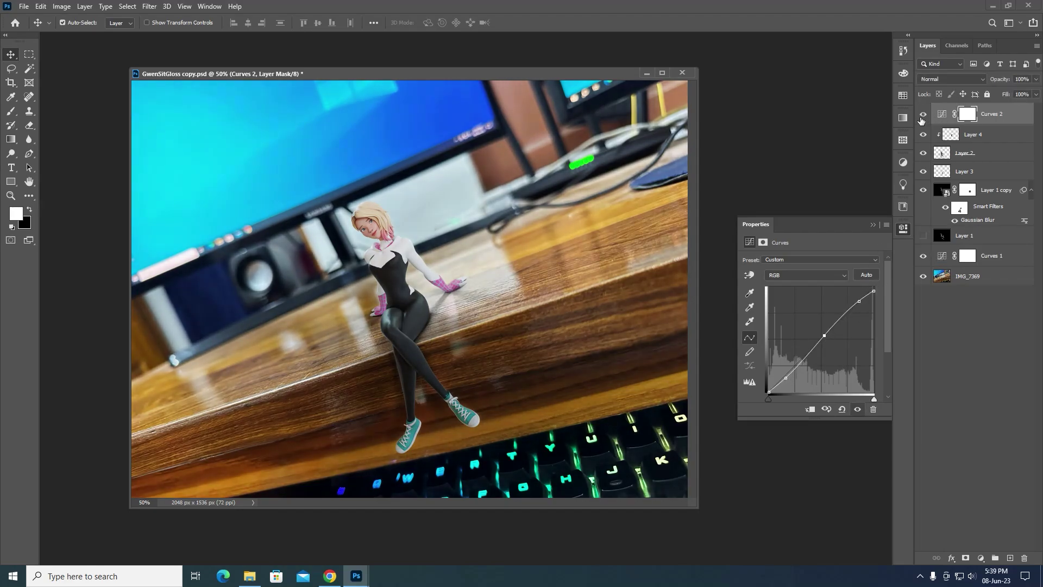
Step: Reshape the top Curves adjustment to lift the upper tones slightly while anchoring the shadows, comparing it with Curves 1
left_click(785, 378)
left_click_drag(782, 381, 873, 273)
left_click(838, 323)
left_click_drag(819, 345, 802, 362)
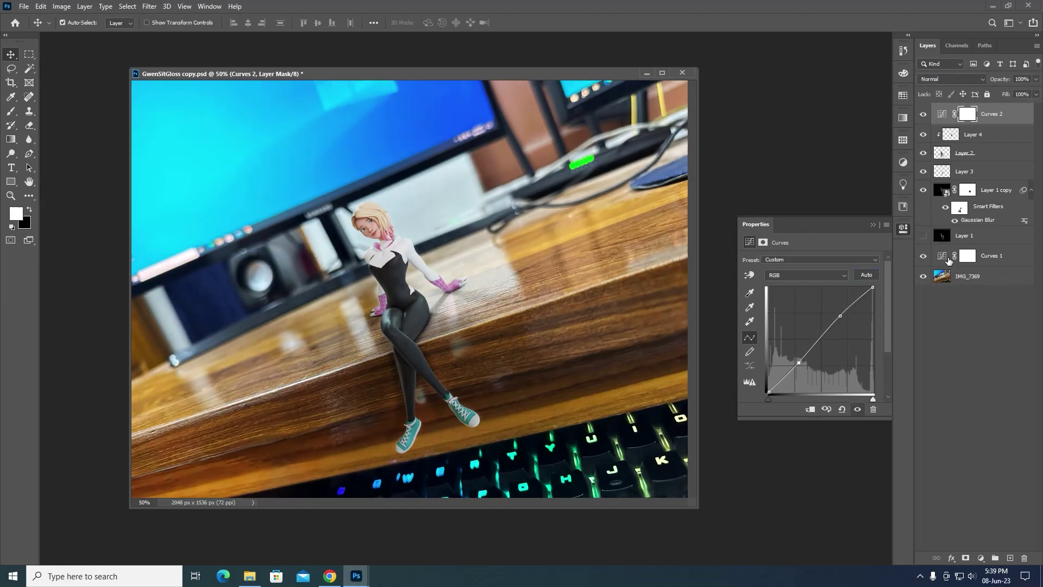
left_click(947, 263)
left_click(948, 115)
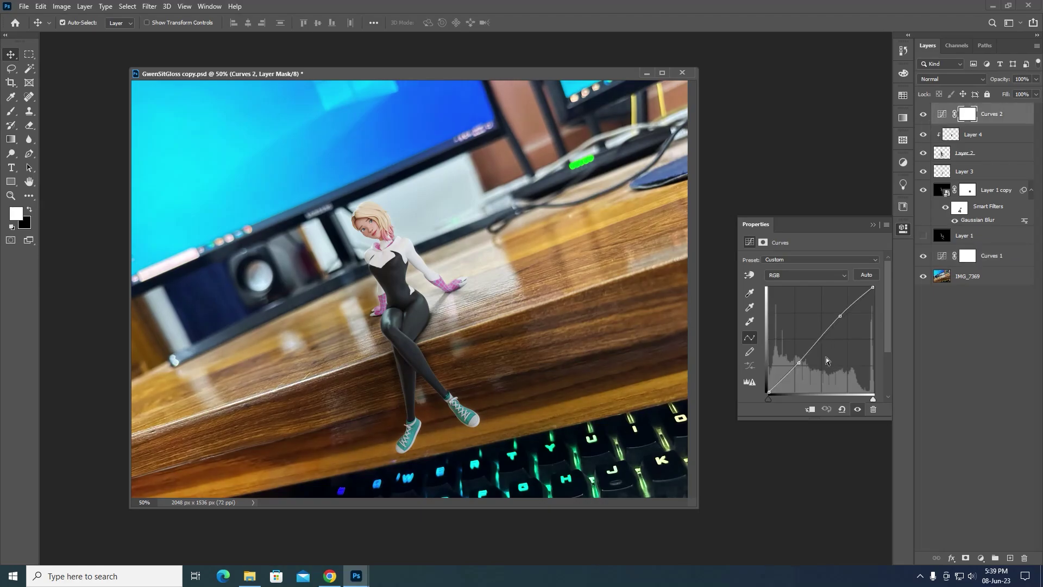
Step: Add a Hue/Saturation adjustment layer on top of the stack with saturation +7, leaving no layer selected
left_click(980, 558)
left_click(980, 458)
left_click_drag(810, 322, 813, 324)
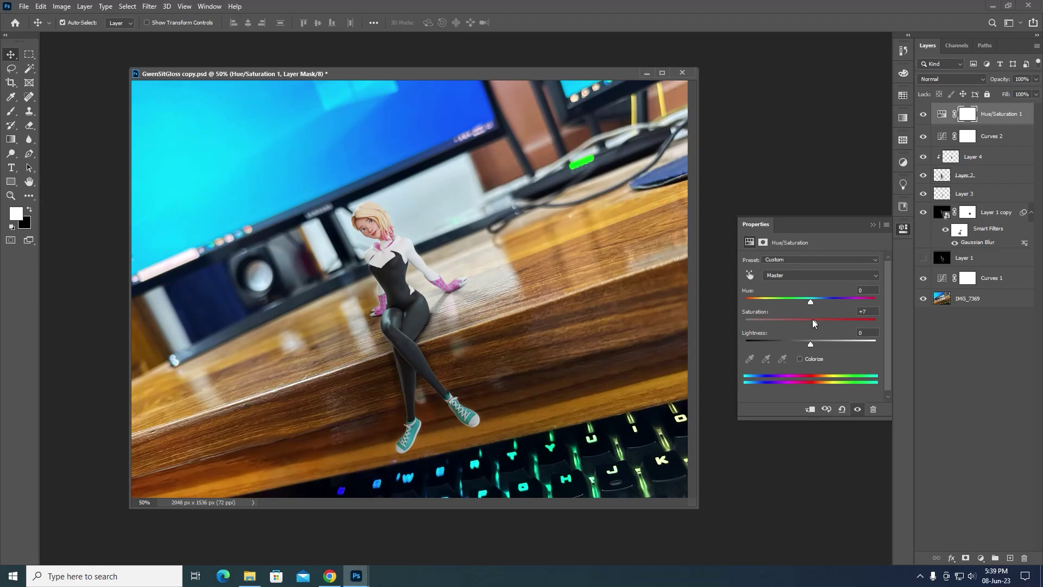
left_click(998, 418)
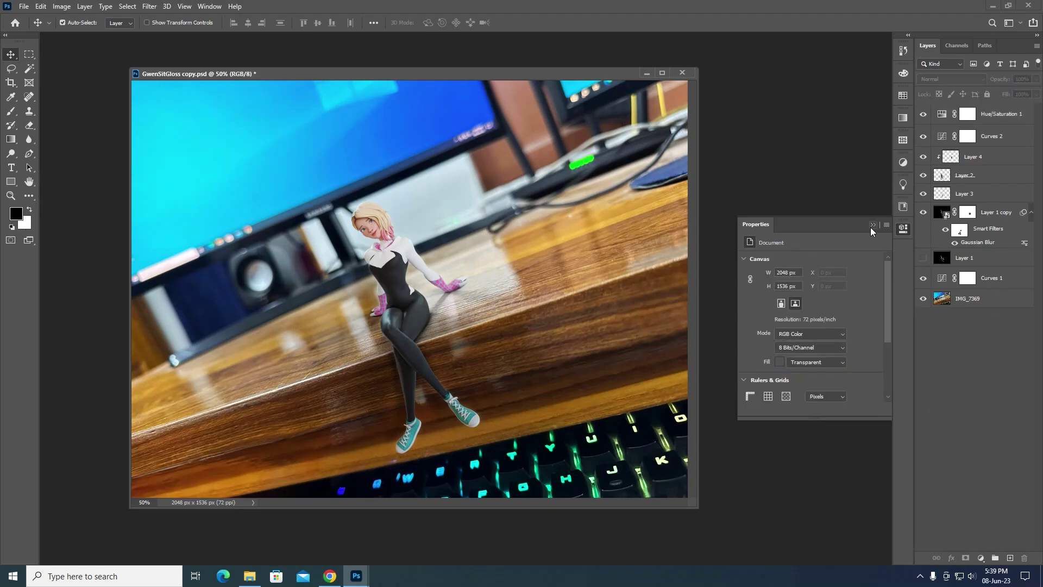